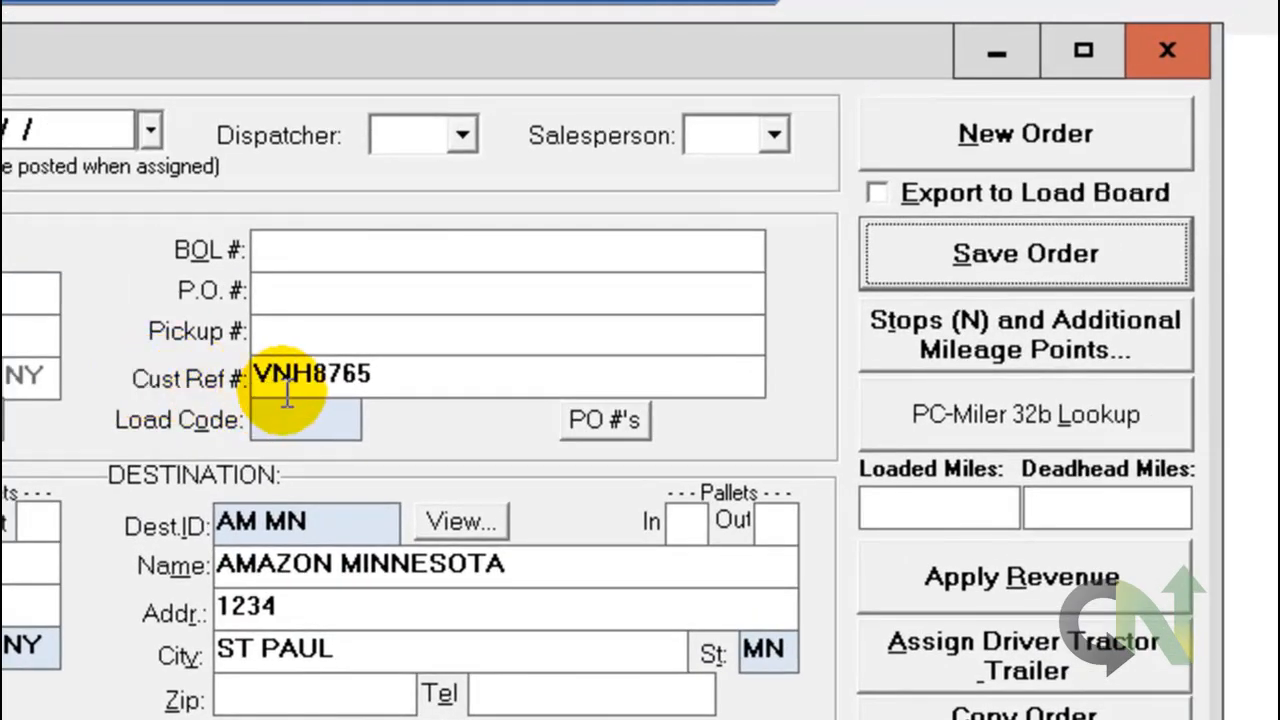
# Open Funding Request History under Invoice Funding to list invoices from 06/22/2020 to 08/06/2020.
pyautogui.click(400, 374)
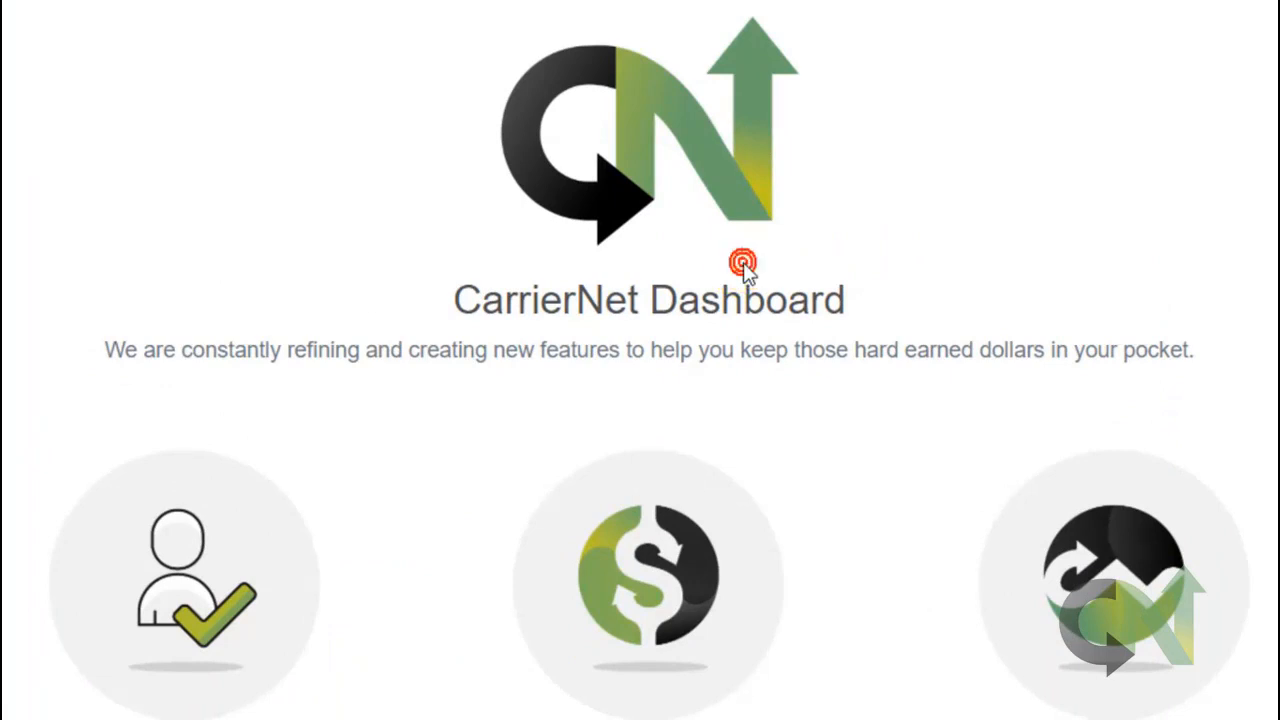
pyautogui.scroll(-4, 743, 262)
pyautogui.scroll(-1, 743, 262)
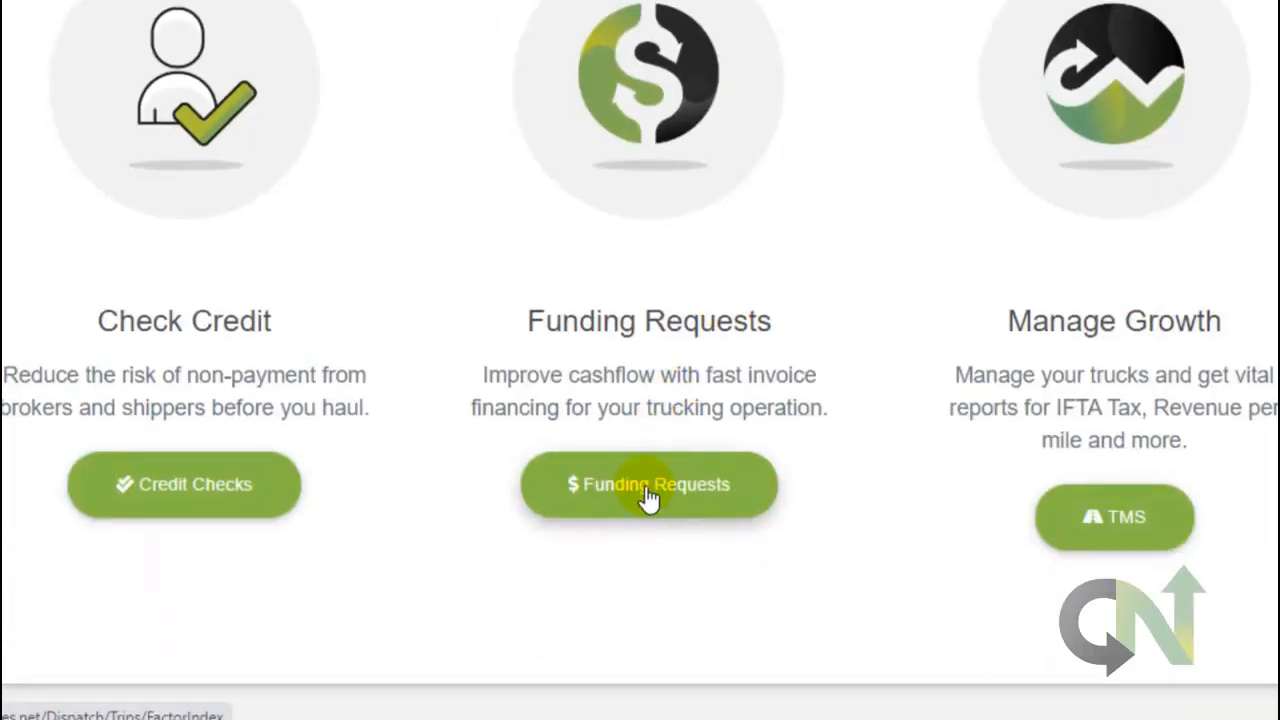
pyautogui.scroll(5, 637, 457)
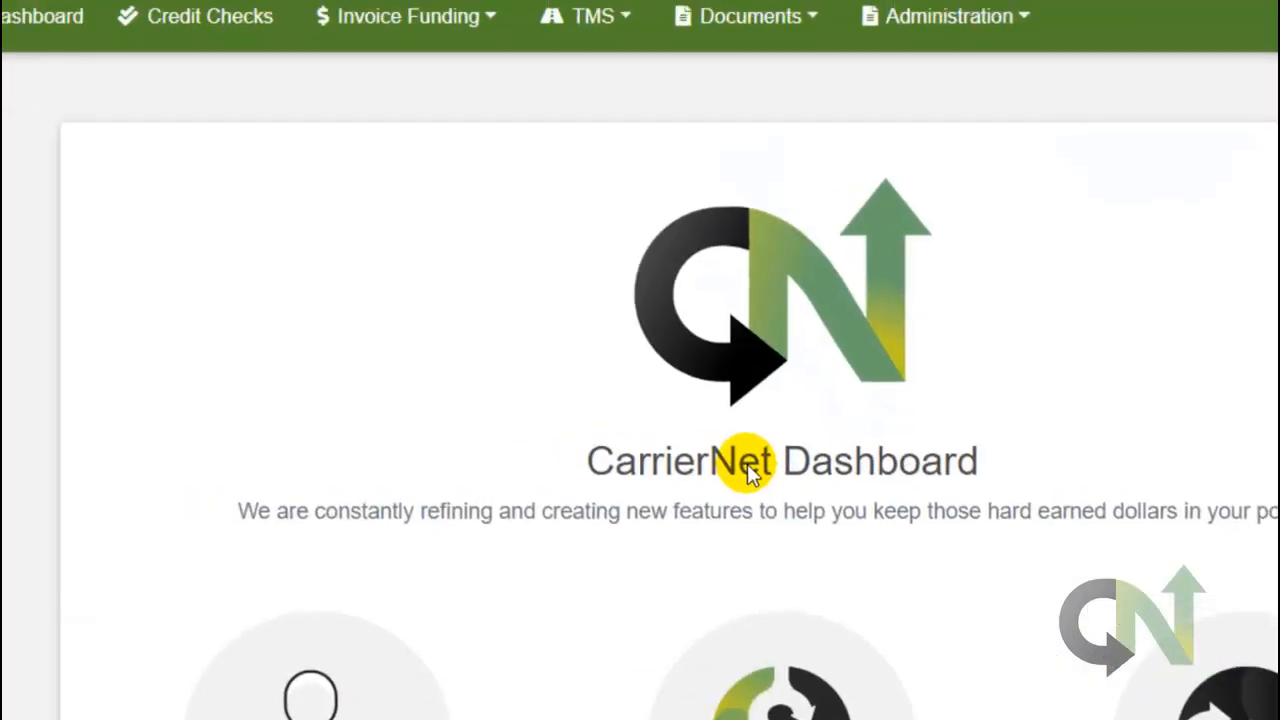
pyautogui.click(386, 16)
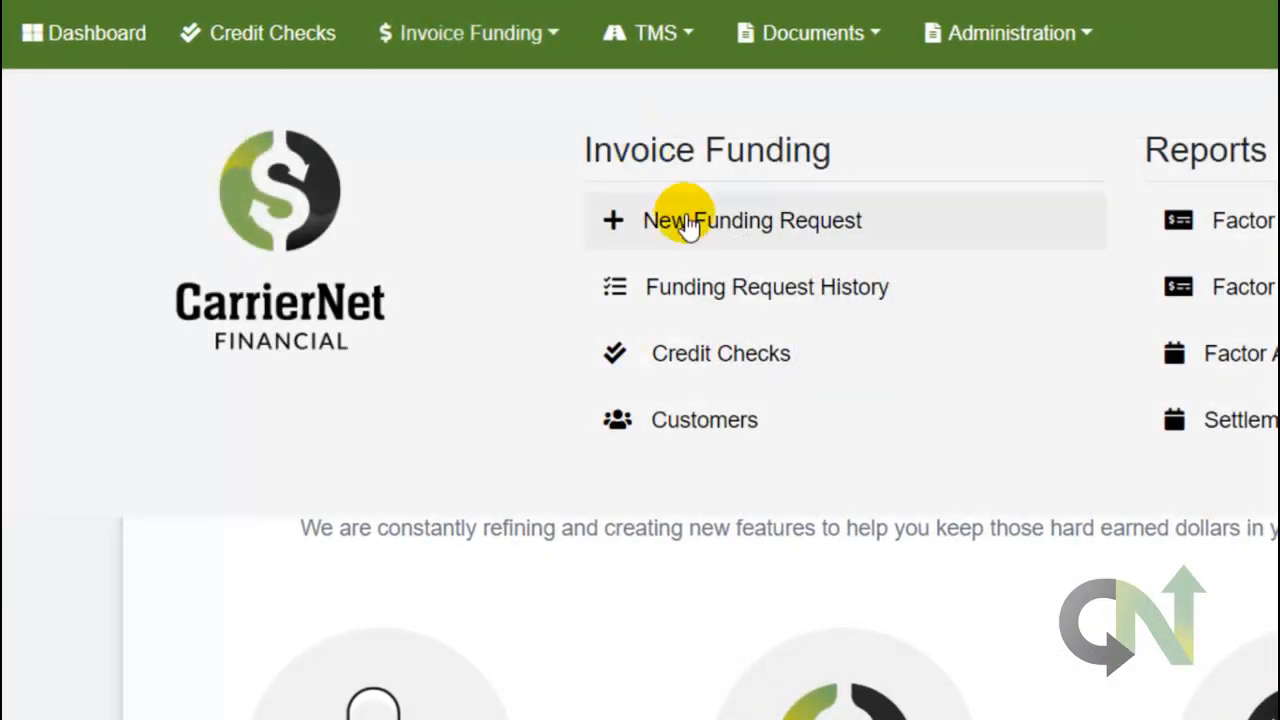
pyautogui.click(720, 292)
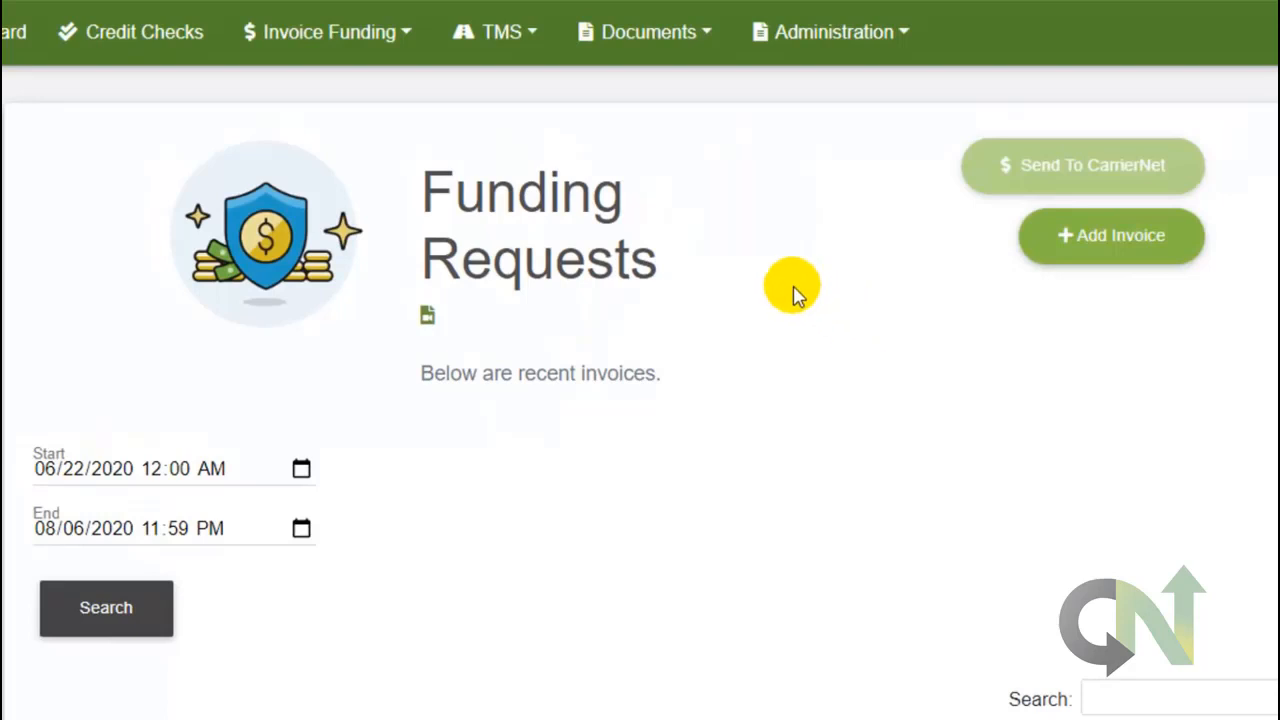
pyautogui.click(768, 322)
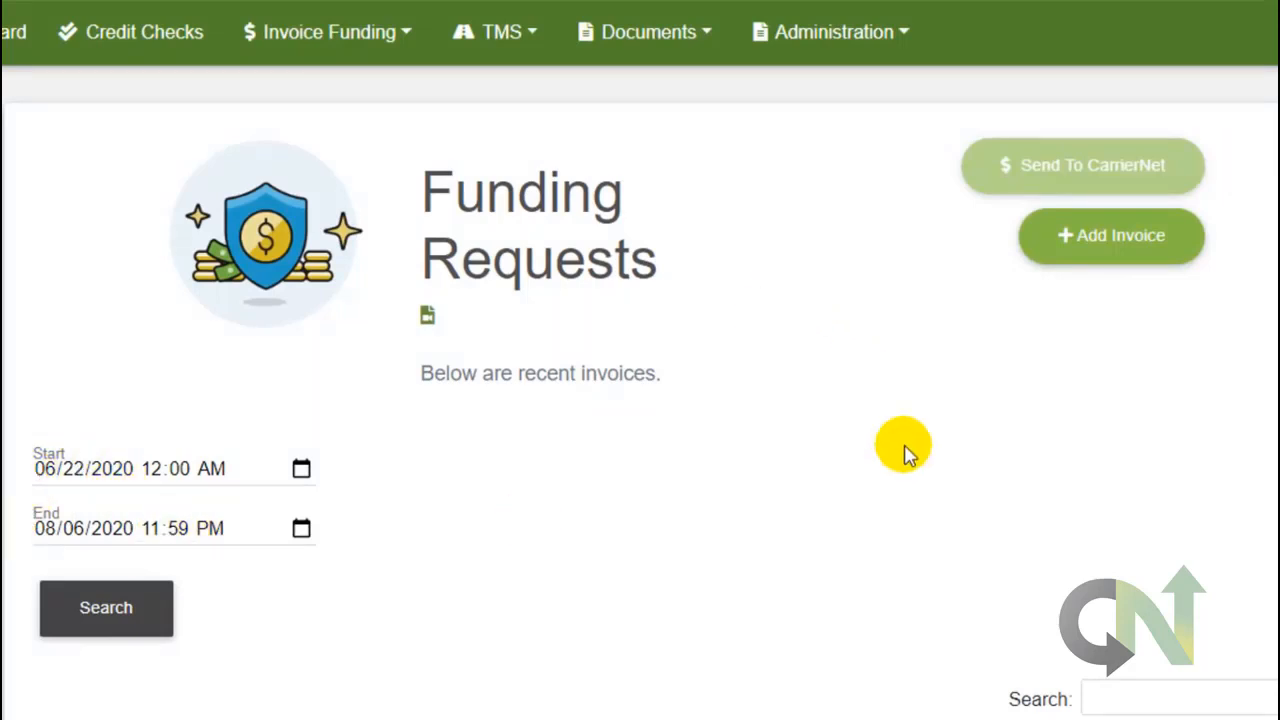
# Scroll to the invoice table and open load 2008_0001 (Amazon Shipping, $1,500.00).
pyautogui.scroll(-3, 905, 453)
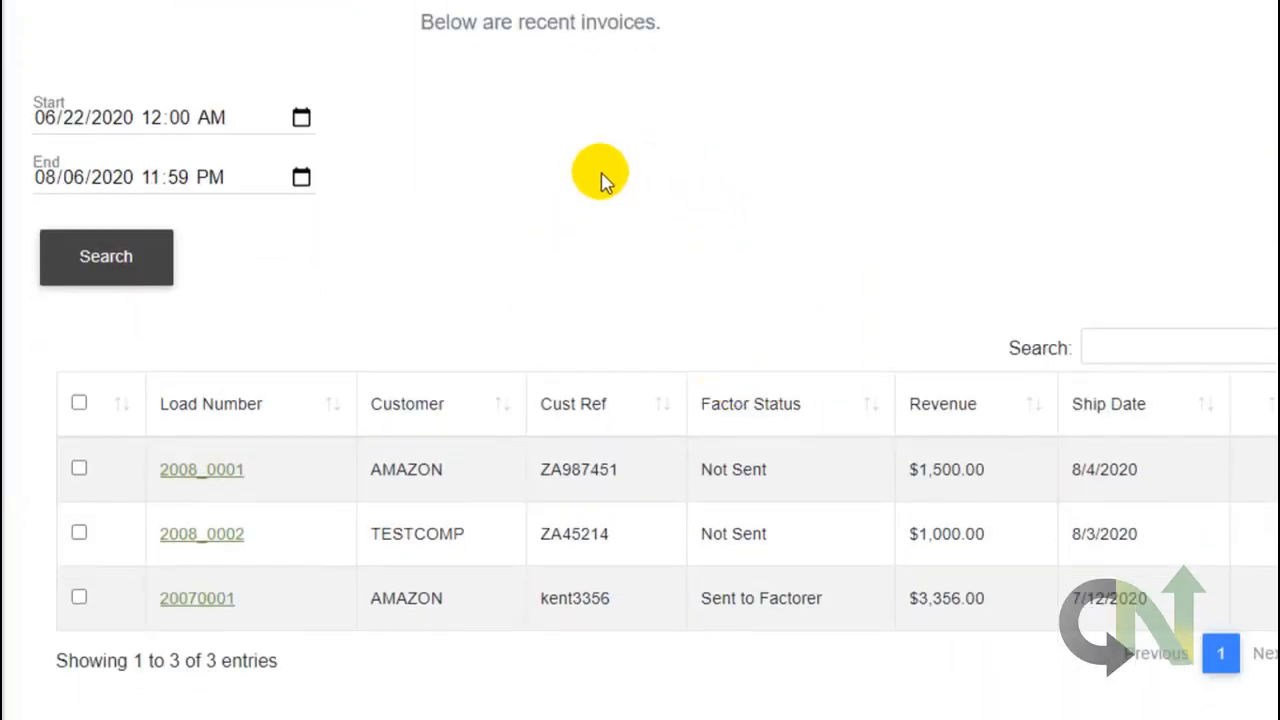
pyautogui.scroll(-1, 600, 177)
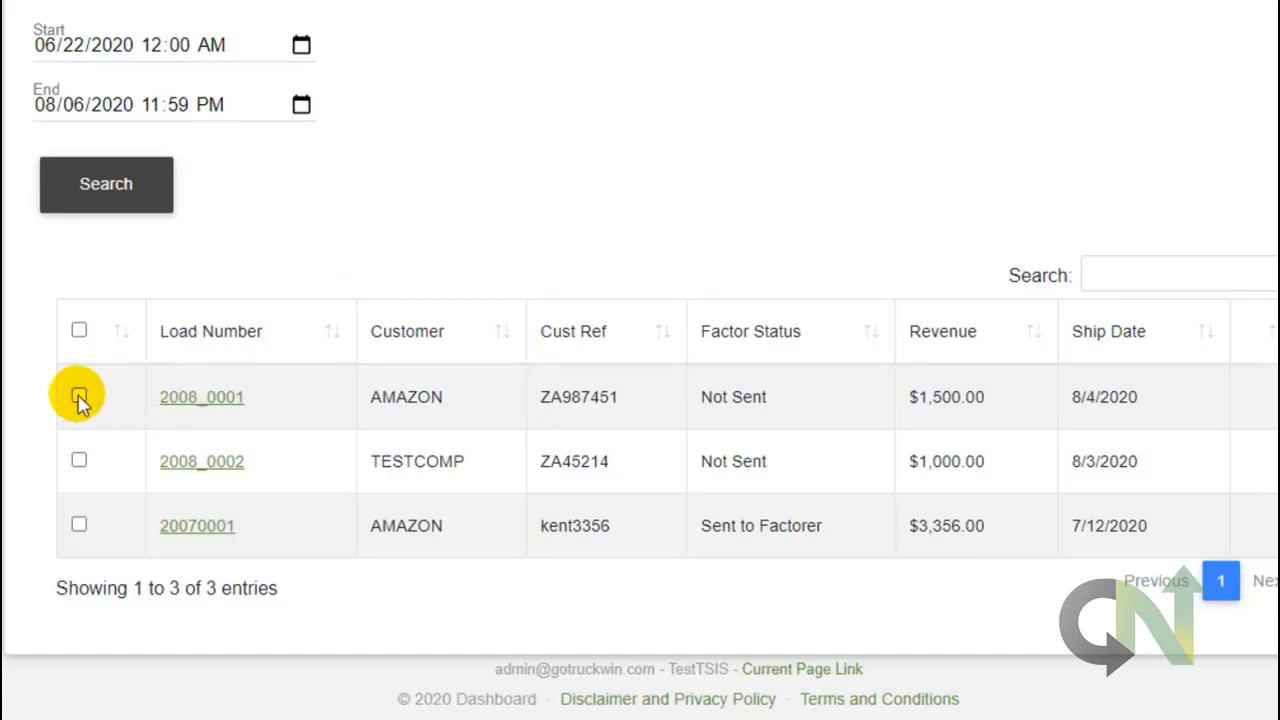
pyautogui.scroll(4, 974, 329)
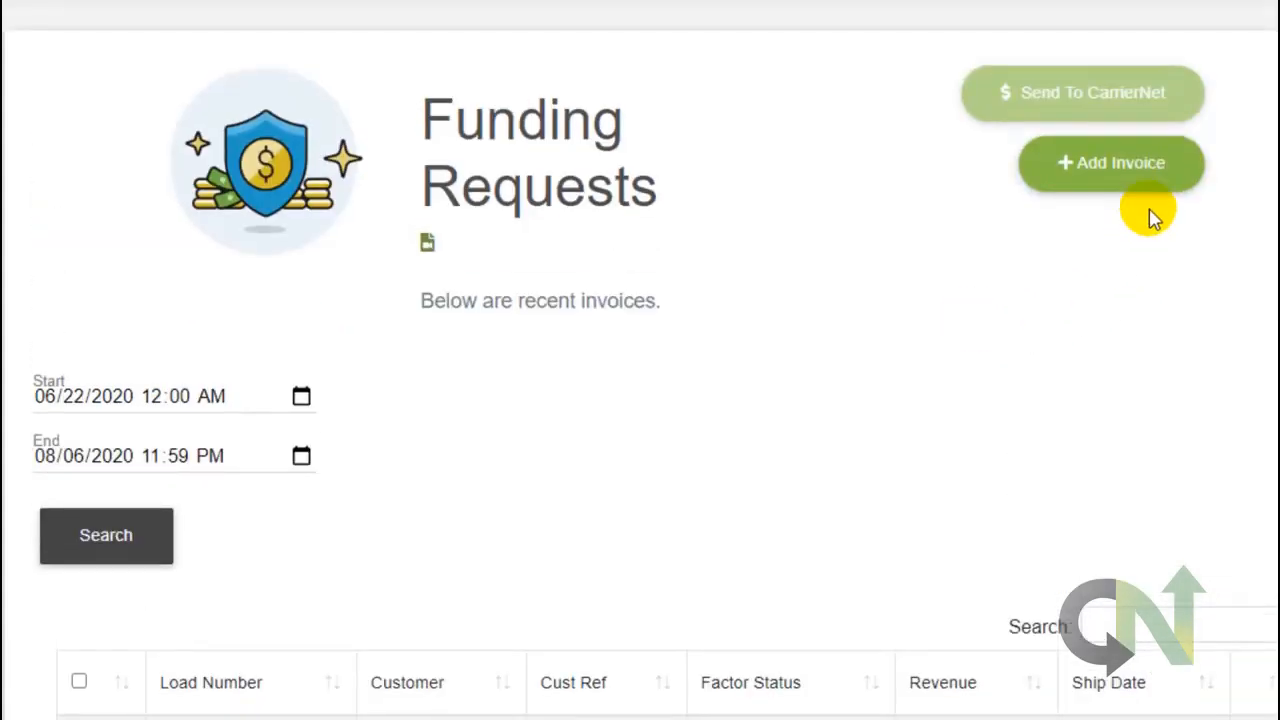
pyautogui.scroll(-4, 686, 323)
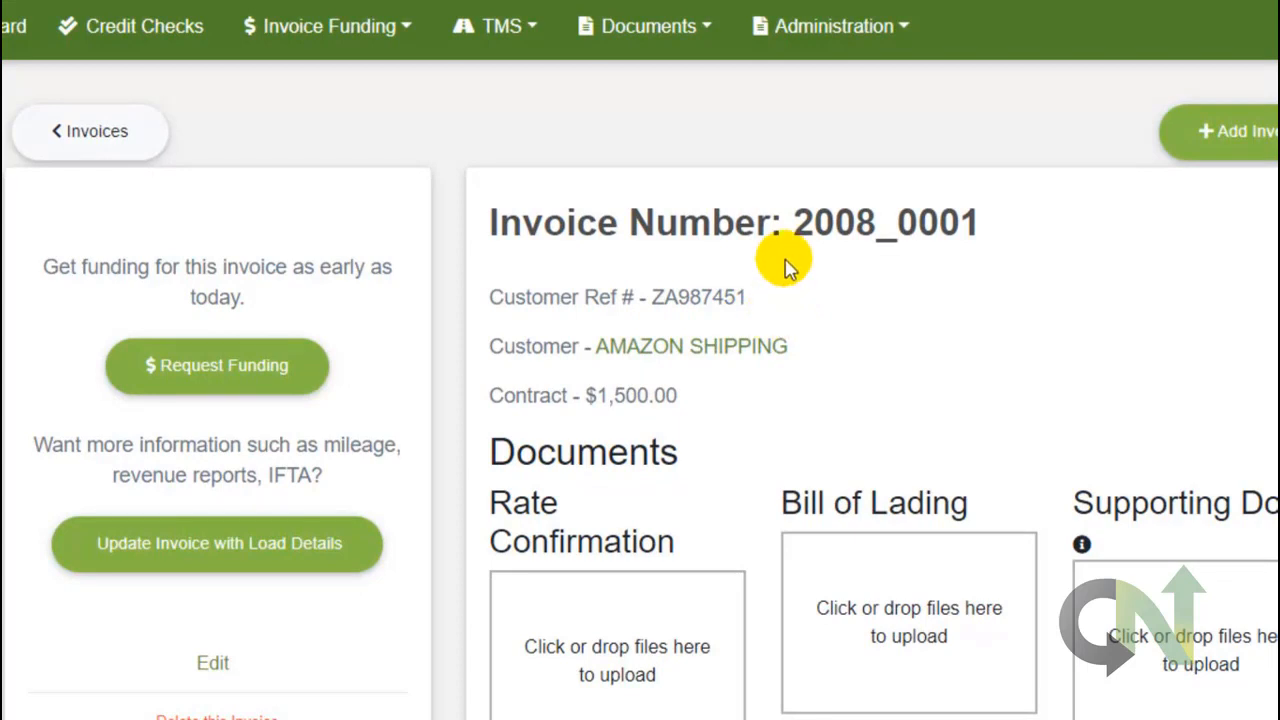
# Upload Cloud Initial Setup.pdf (2 MB) as rate confirmation and Entering Fuel Tax Information.pdf (2.1 MB) as bill of lading.
pyautogui.scroll(-2, 787, 262)
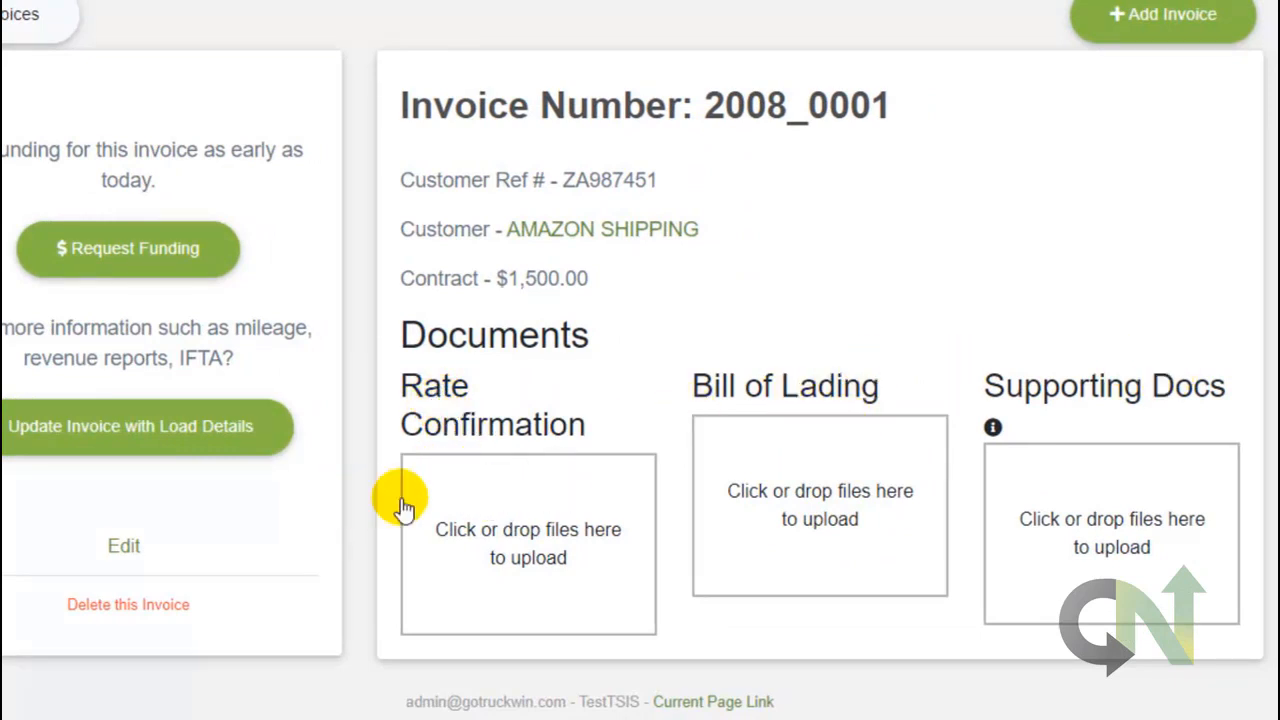
pyautogui.click(547, 537)
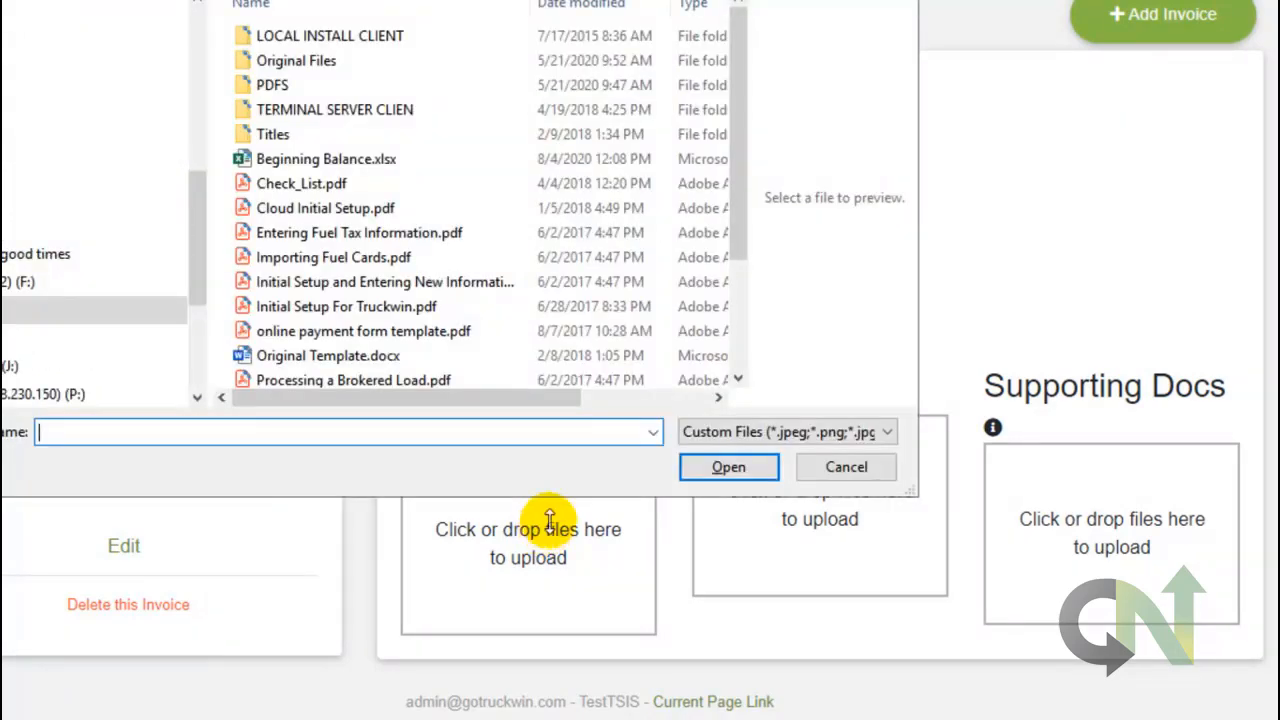
pyautogui.click(340, 208)
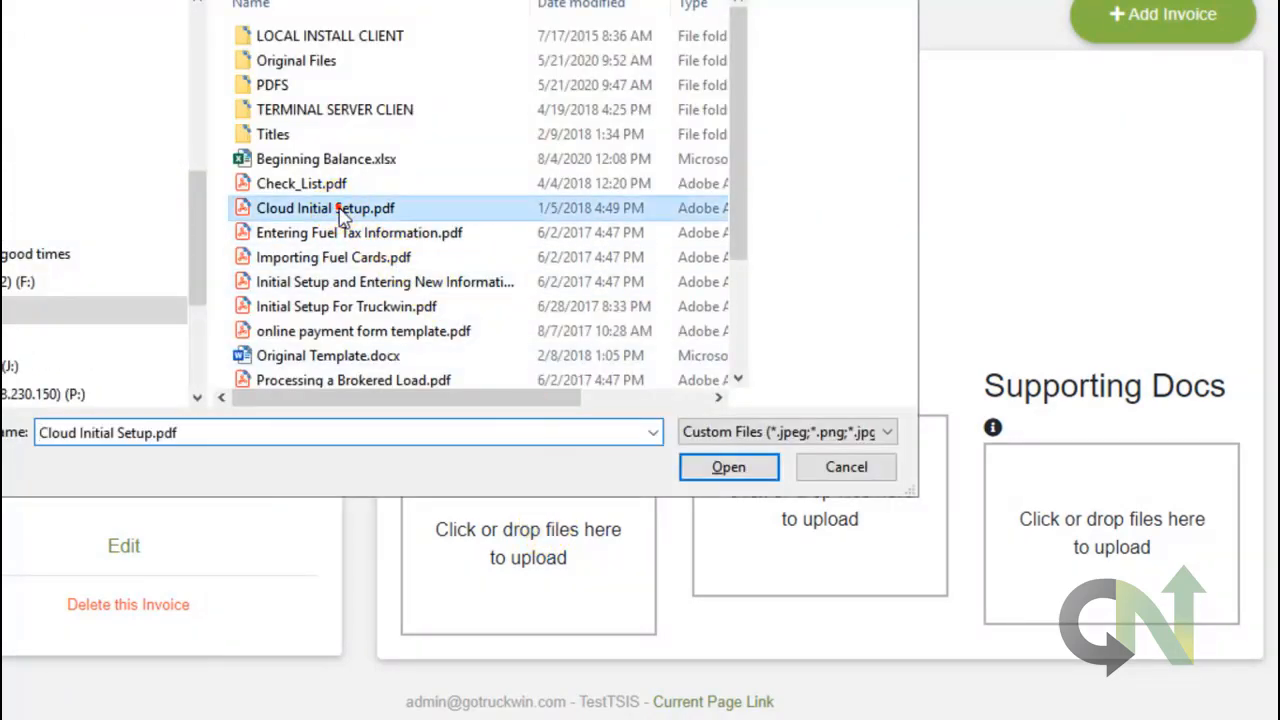
pyautogui.click(735, 475)
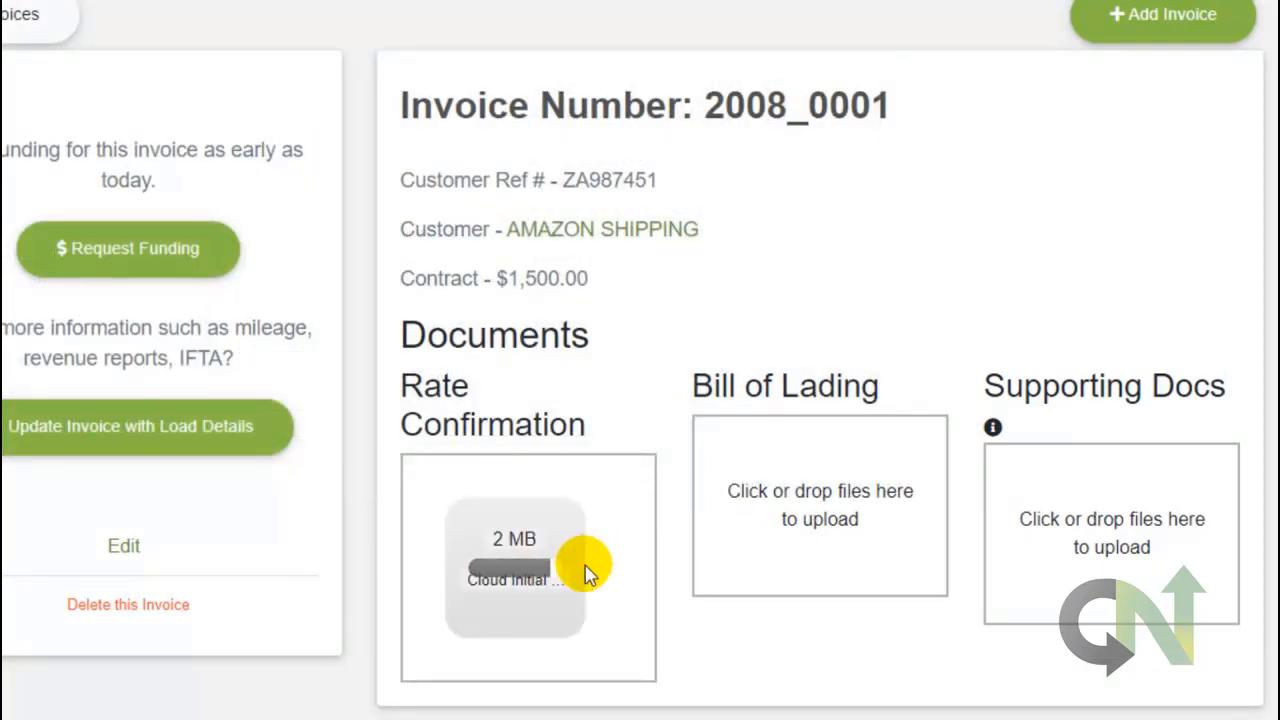
pyautogui.click(830, 510)
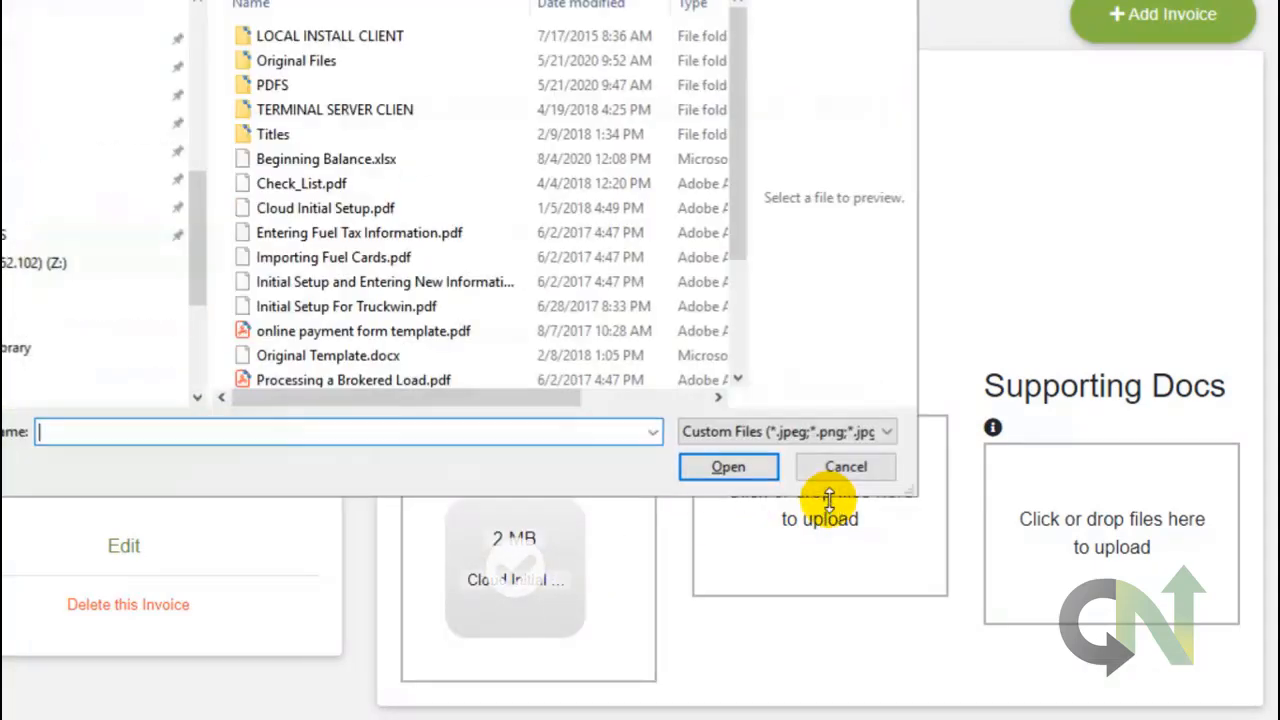
pyautogui.doubleClick(348, 236)
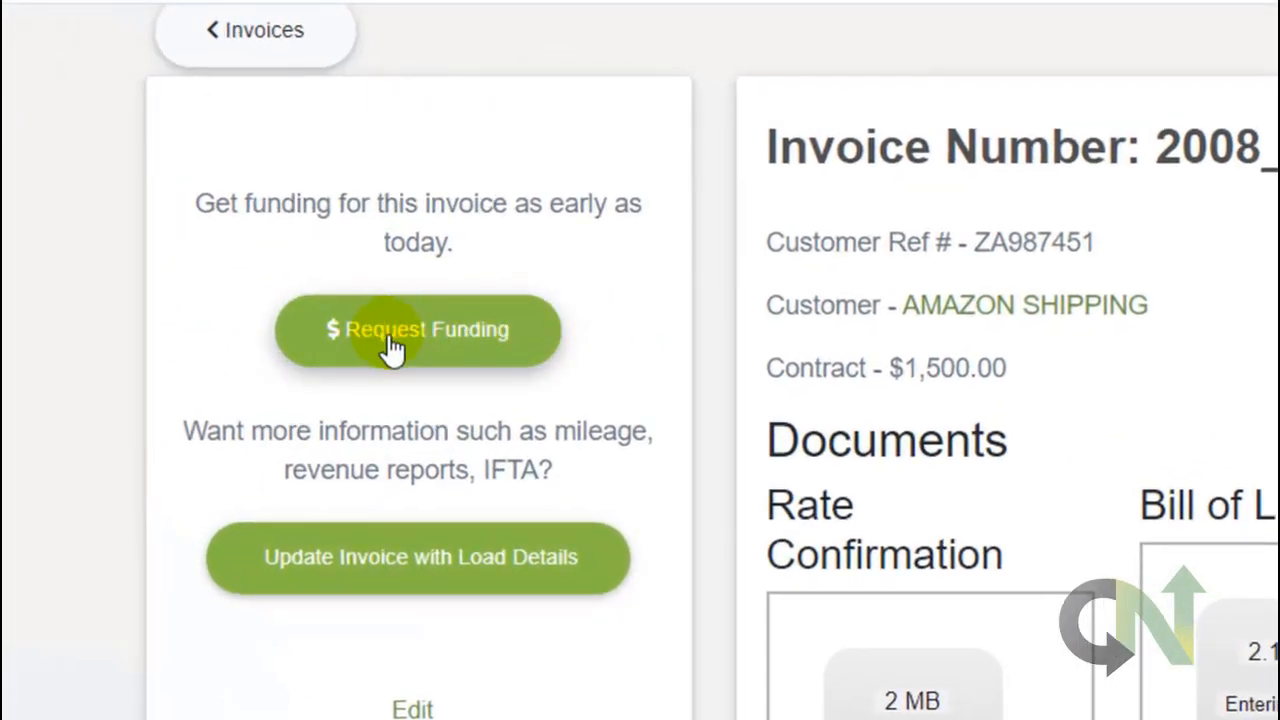
# Request funding for 2008_0001, review the $1,500.00 ACH amount, and return to Funding Requests.
pyautogui.click(419, 338)
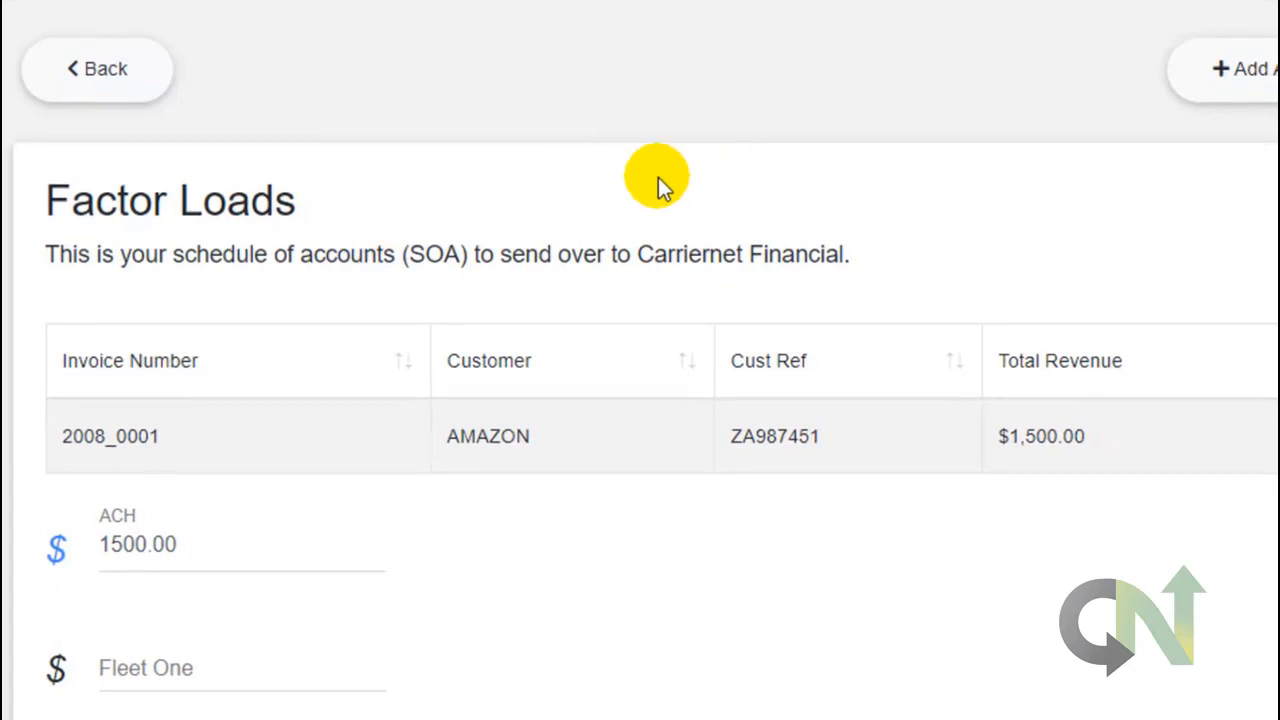
pyautogui.scroll(-1, 658, 180)
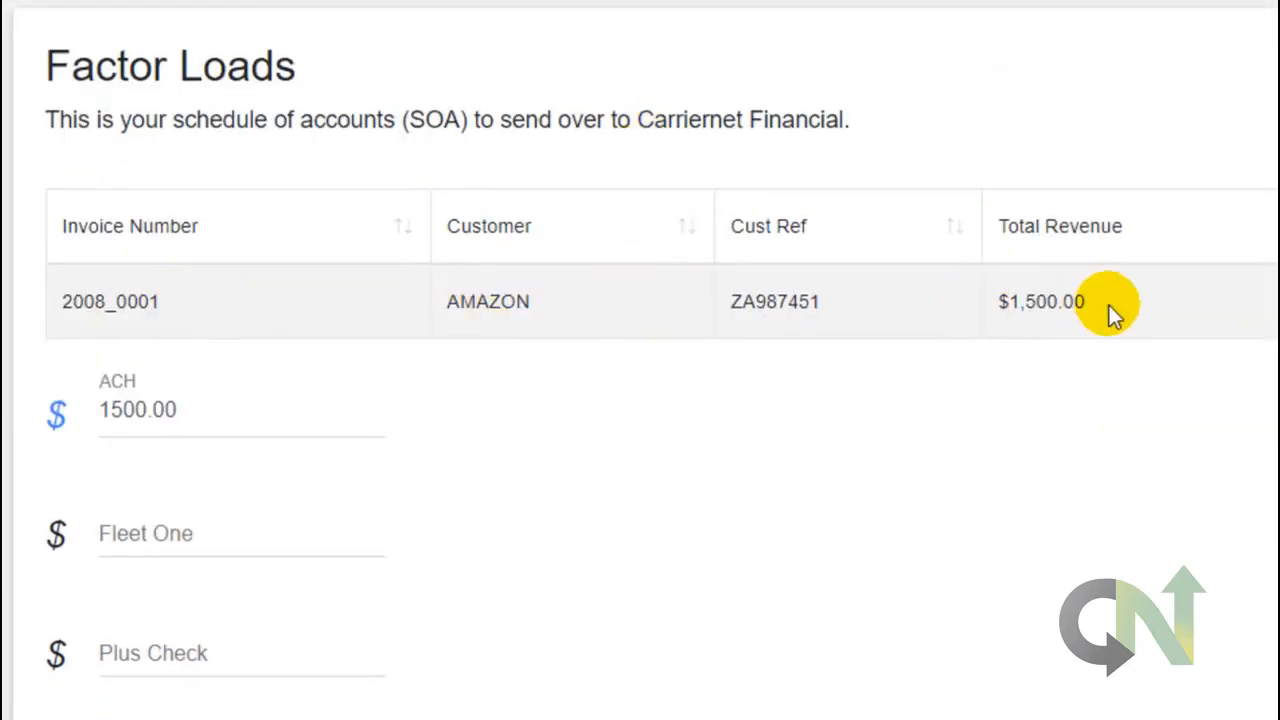
pyautogui.scroll(-1, 380, 395)
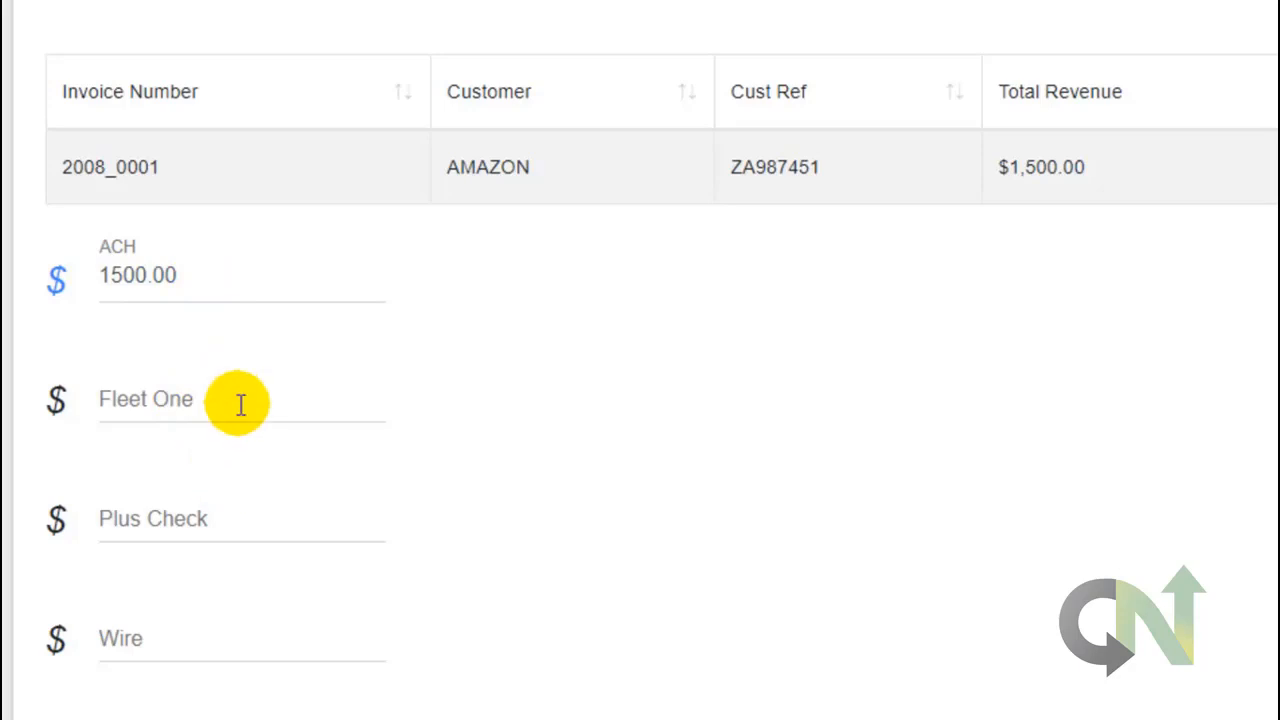
pyautogui.scroll(-1, 240, 402)
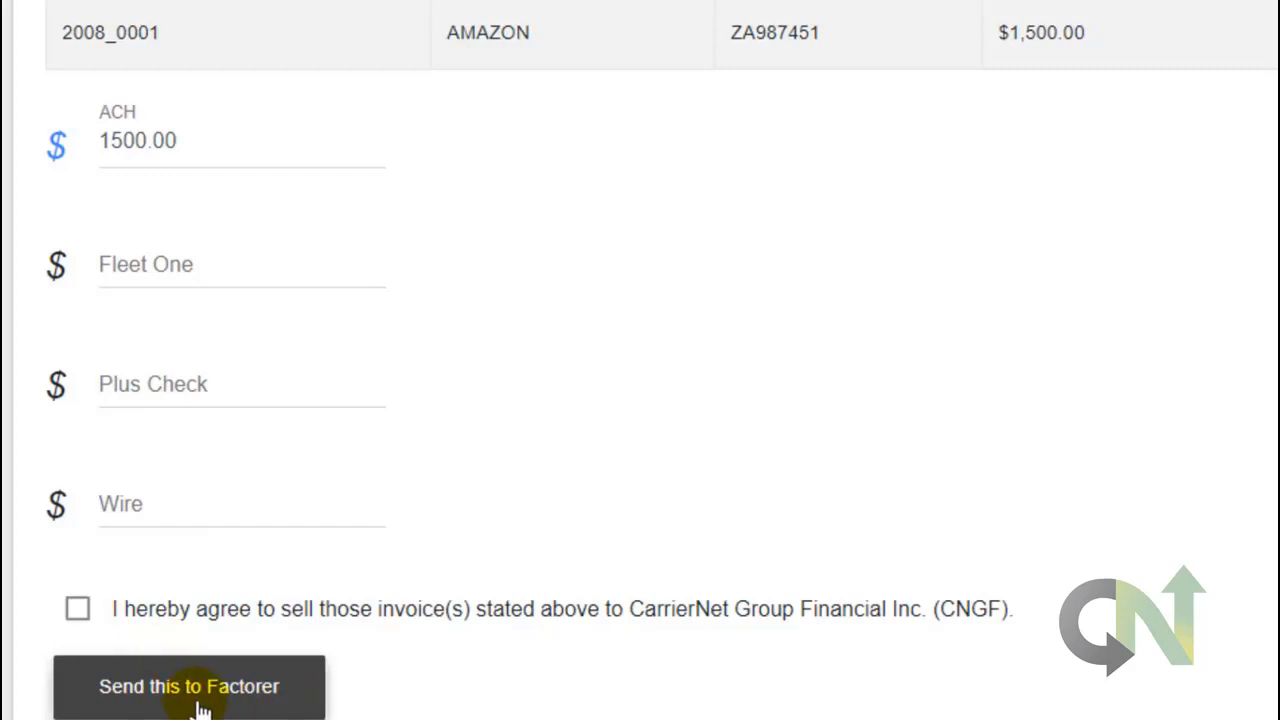
pyautogui.scroll(3, 576, 497)
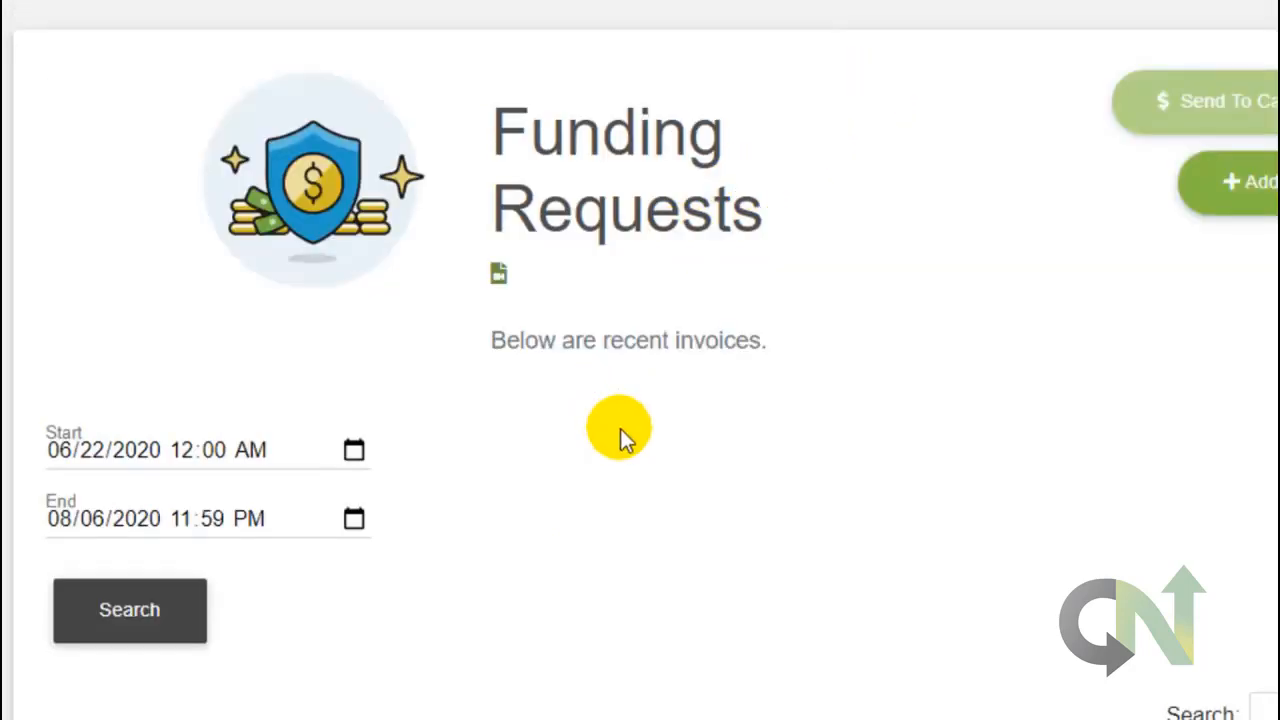
# Scroll down the Funding Requests list and open invoice 2008_0002.
pyautogui.scroll(-2, 620, 440)
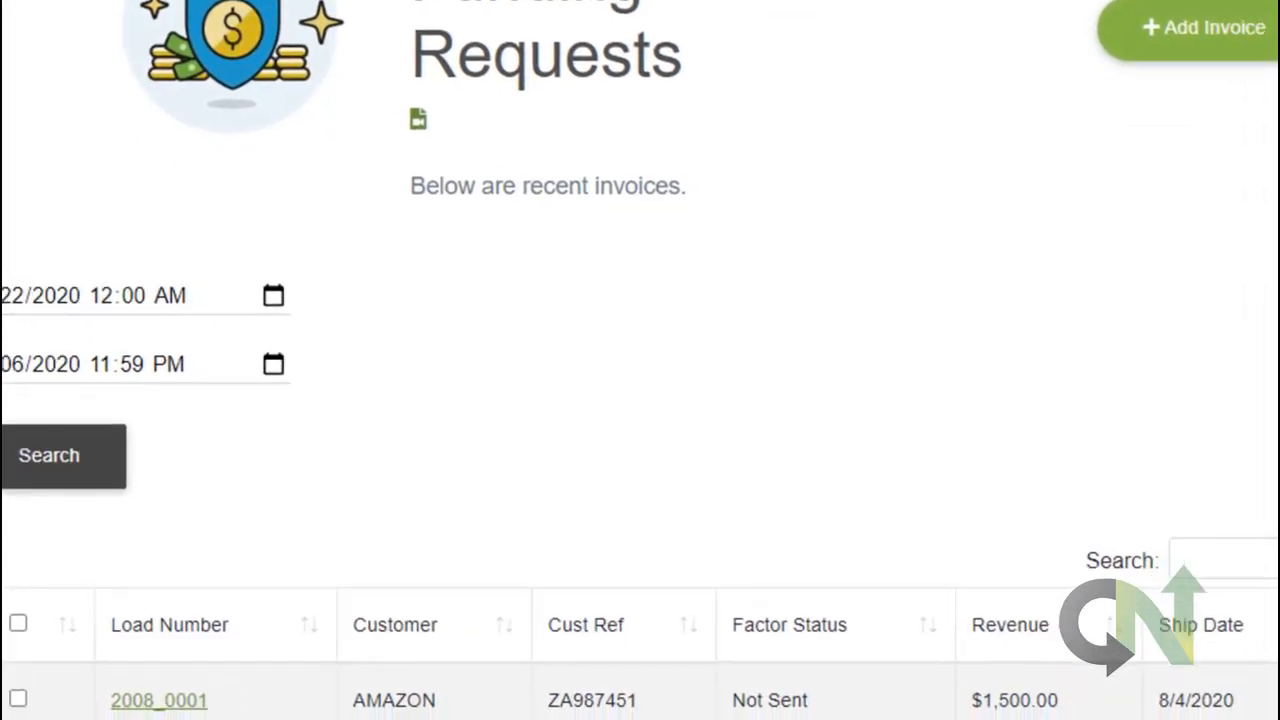
pyautogui.click(678, 282)
pyautogui.scroll(-4, 678, 282)
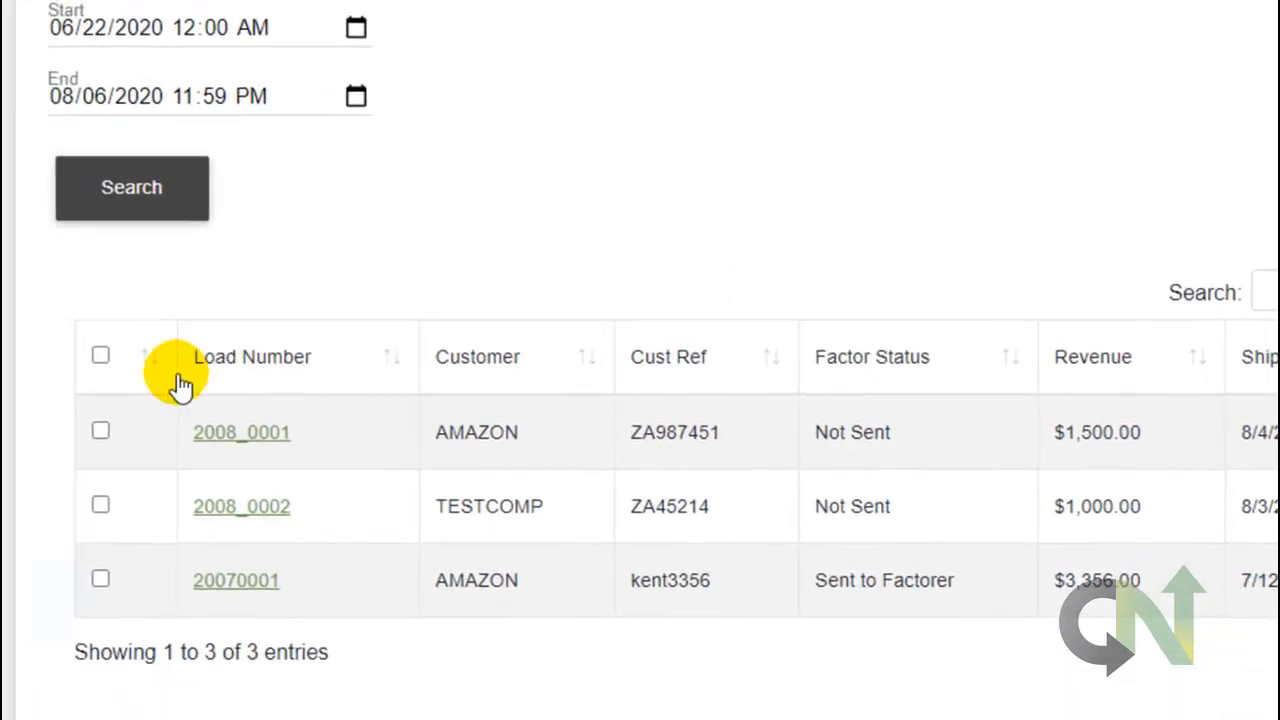
pyautogui.click(274, 509)
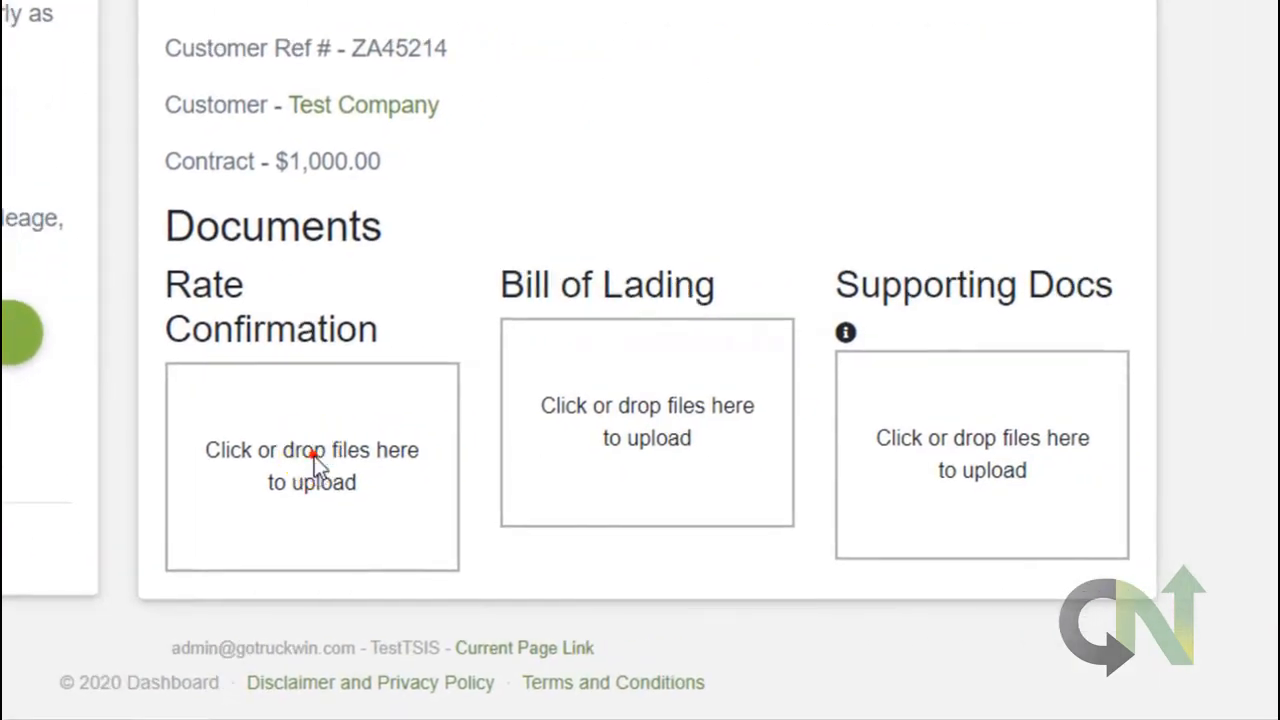
# Upload Initial Setup For Truckwin.pdf as rate confirmation and Entering Fuel Tax Information.pdf as bill of lading.
pyautogui.click(314, 456)
pyautogui.click(72, 237)
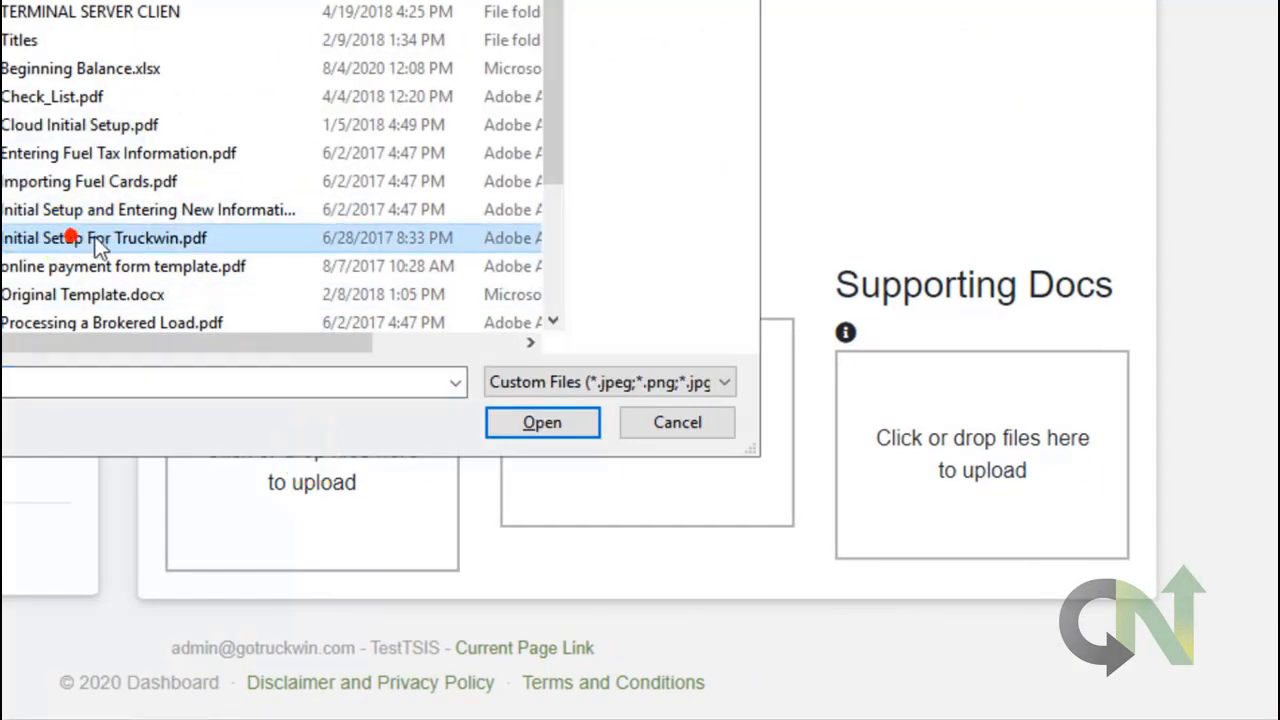
pyautogui.click(565, 424)
pyautogui.click(635, 427)
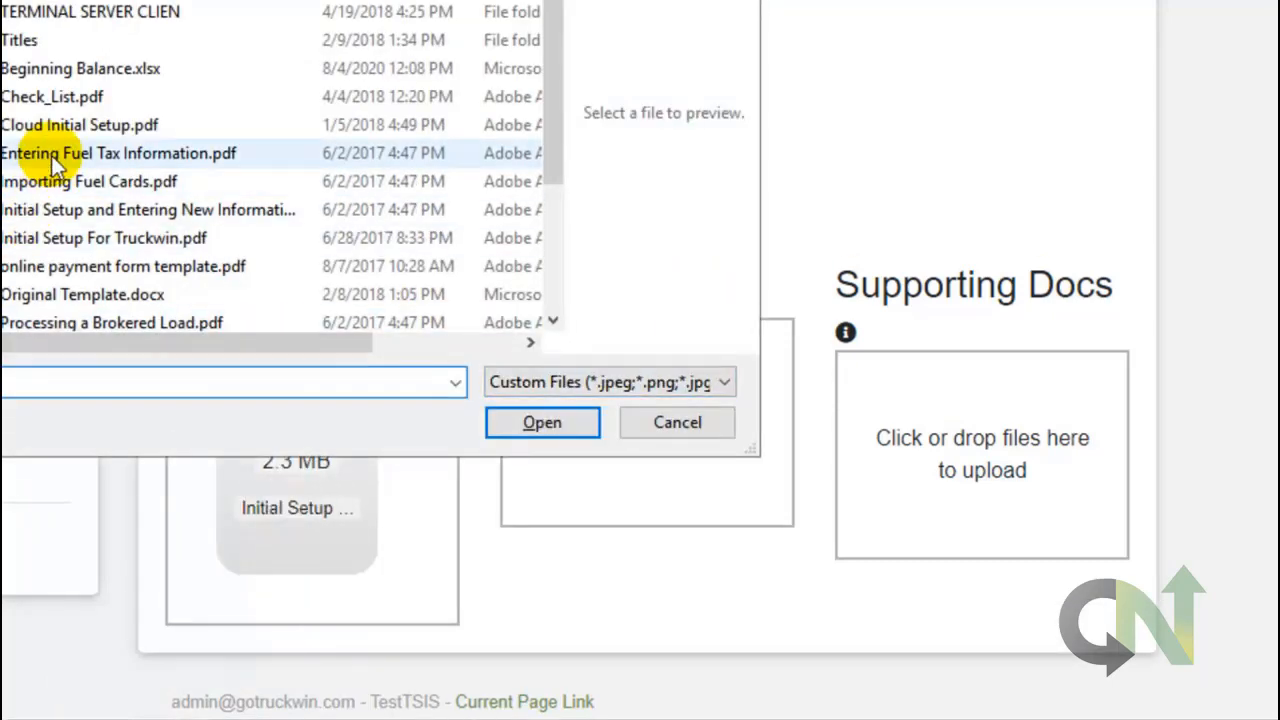
pyautogui.click(55, 160)
pyautogui.click(535, 425)
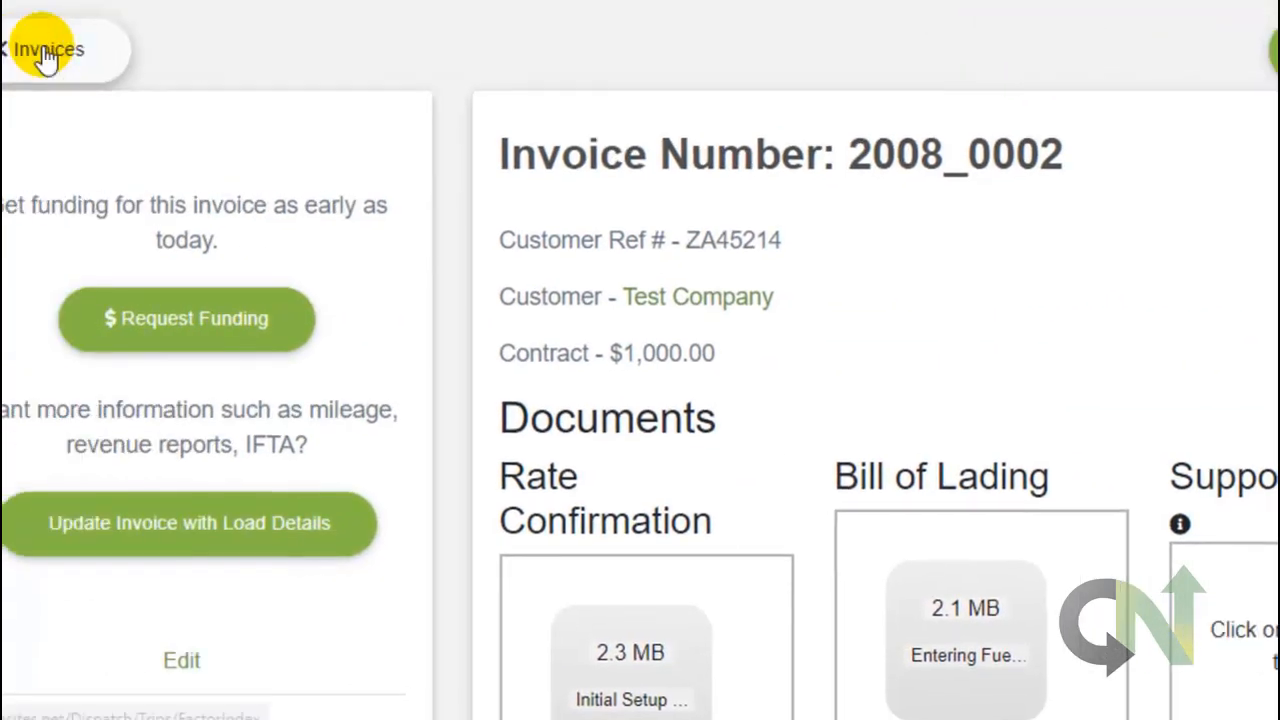
# Go back to the invoice list and tick the checkboxes for 2008_0001 and 2008_0002.
pyautogui.click(166, 55)
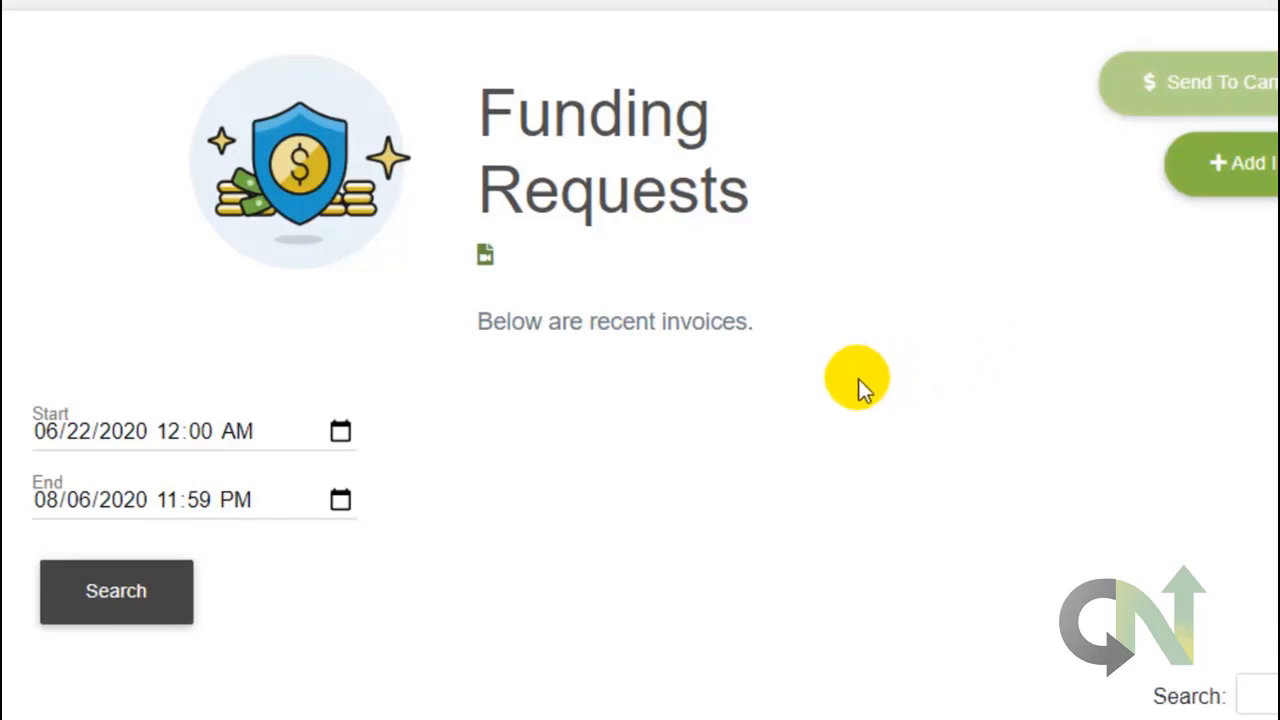
pyautogui.scroll(-3, 858, 378)
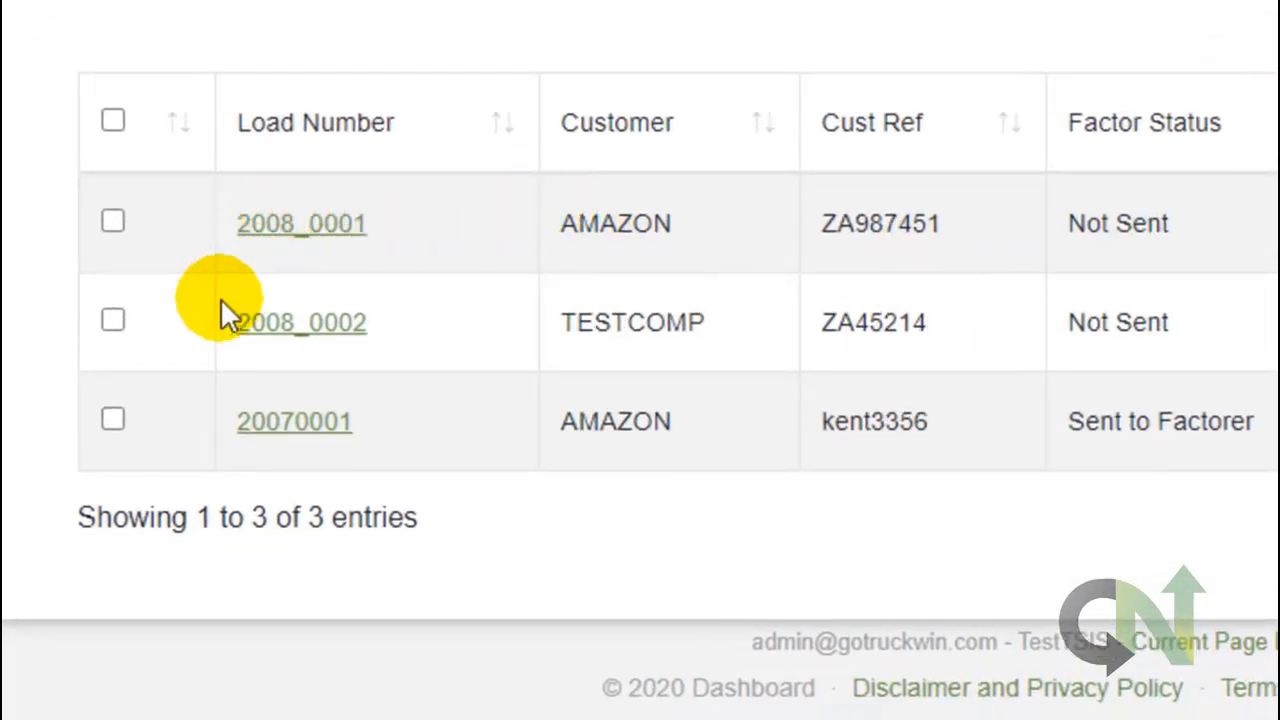
pyautogui.click(116, 222)
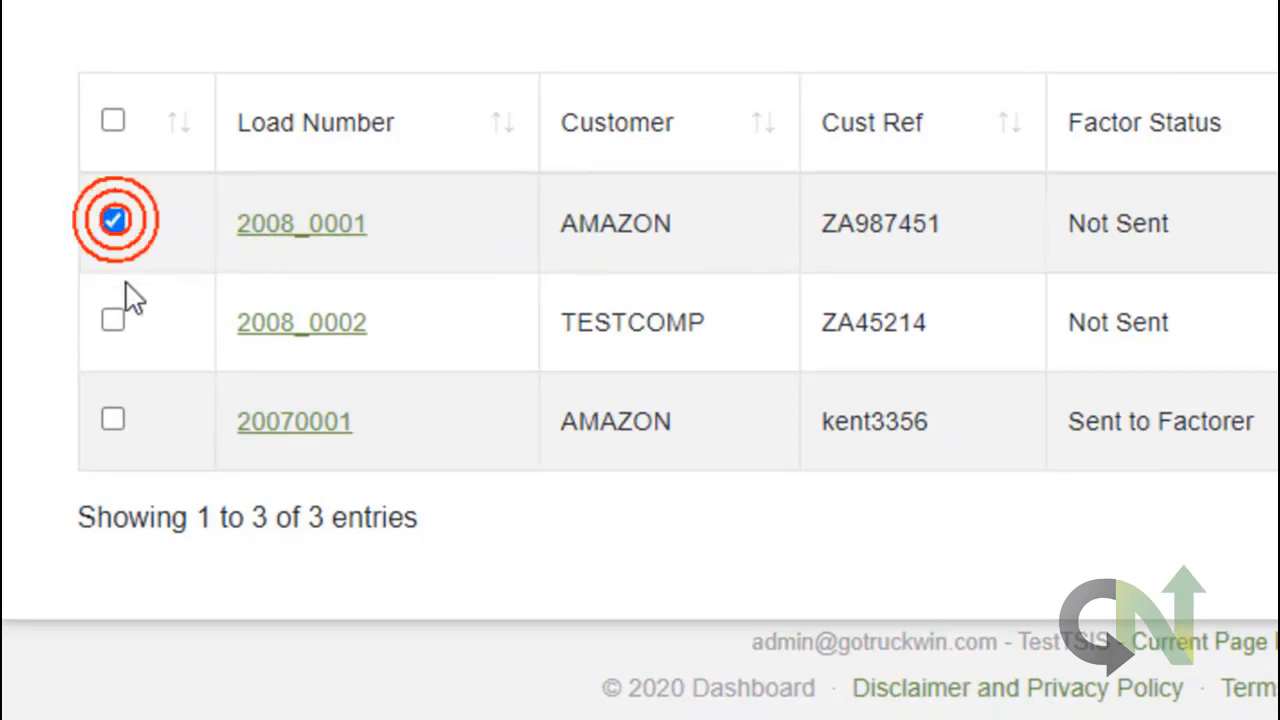
pyautogui.click(114, 321)
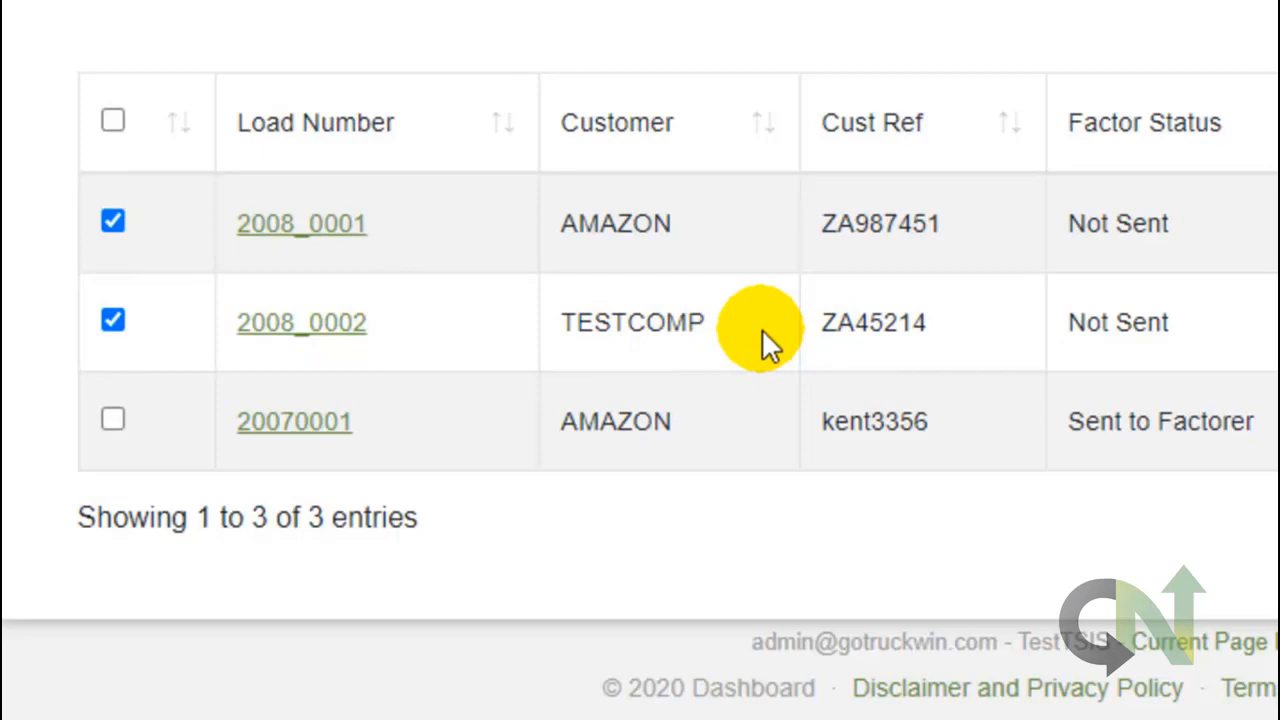
pyautogui.scroll(3, 762, 329)
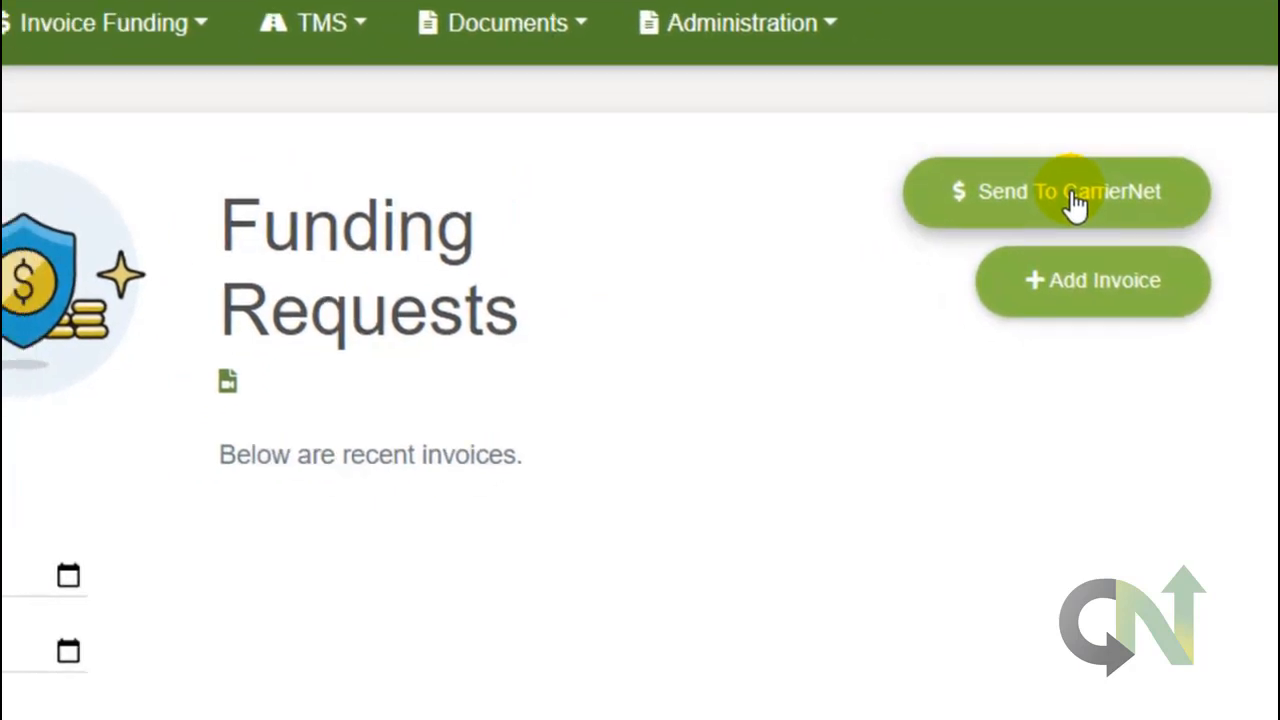
# Open the Factor Loads form for both invoices and set Fleet One to 500.00 and ACH to 2000.00.
pyautogui.click(1035, 228)
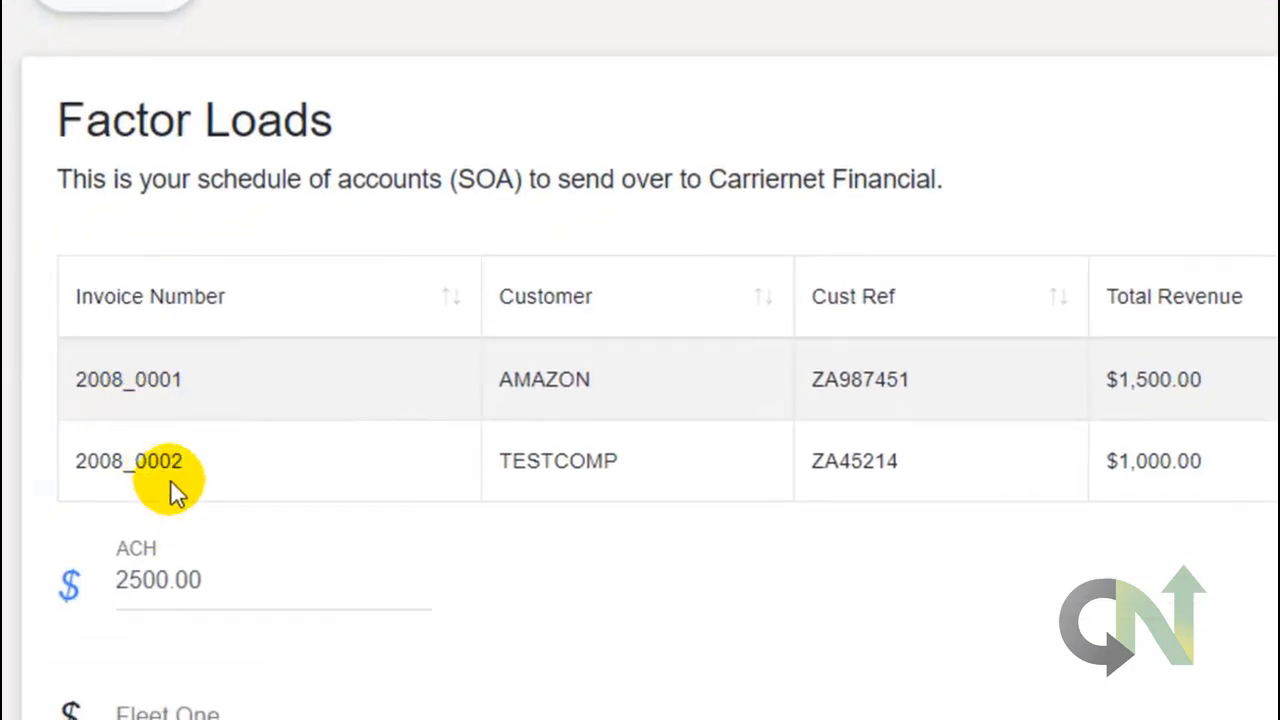
pyautogui.scroll(-3, 607, 472)
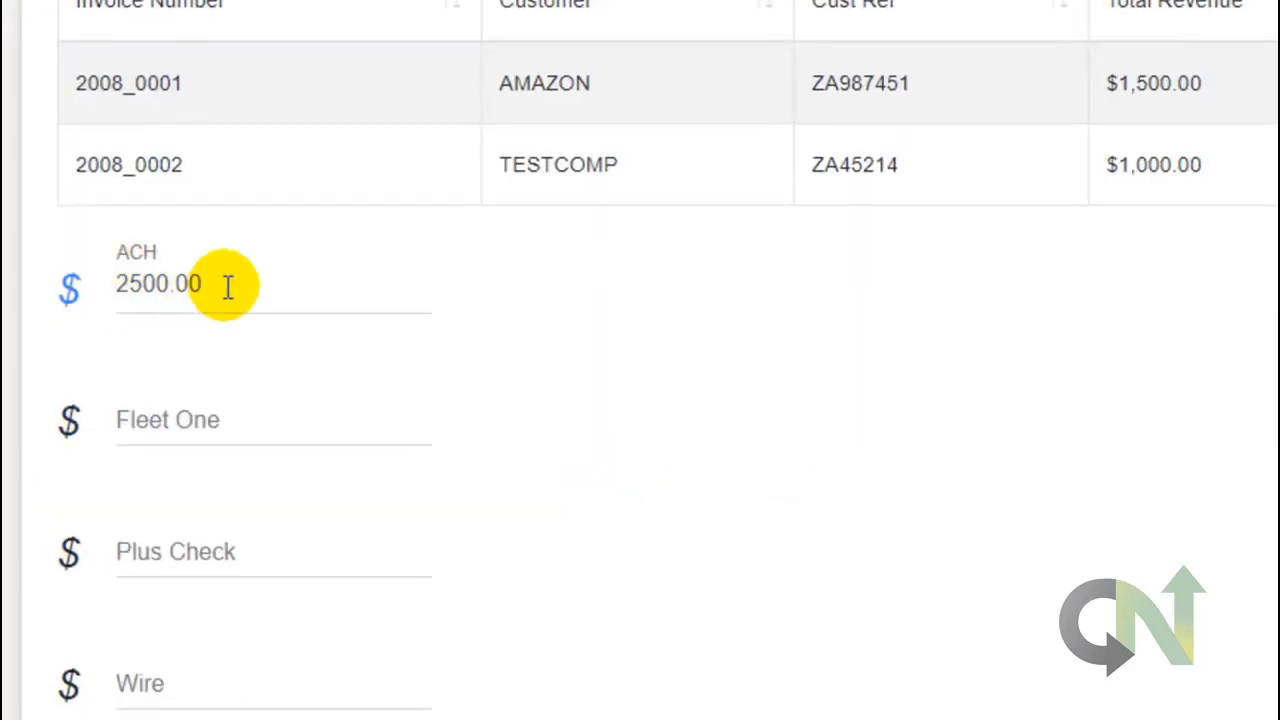
pyautogui.scroll(-1, 352, 470)
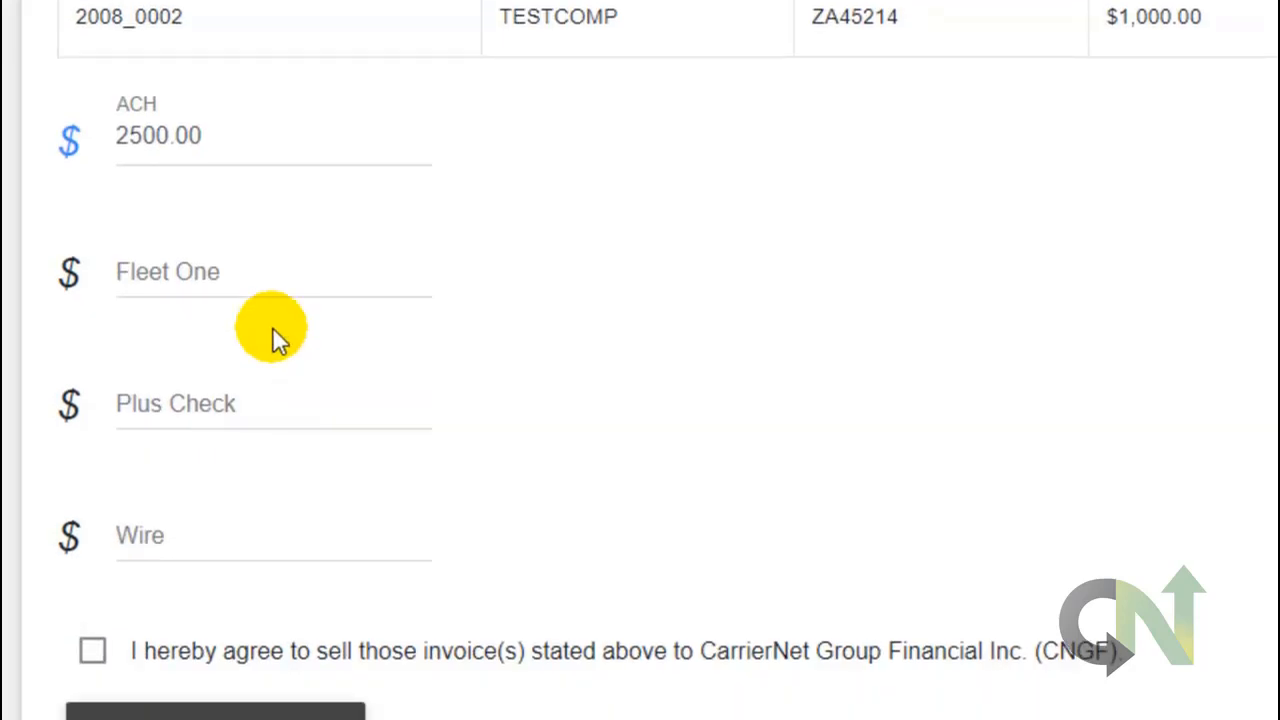
pyautogui.click(122, 274)
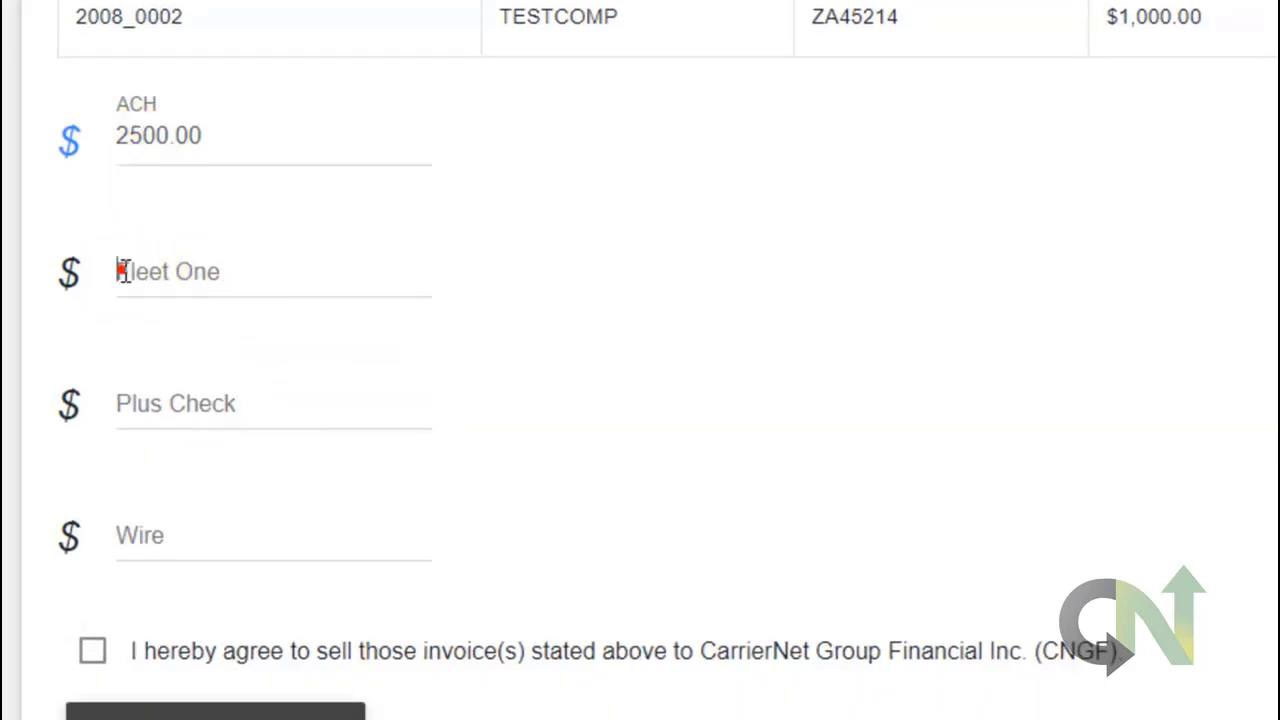
pyautogui.write('500')
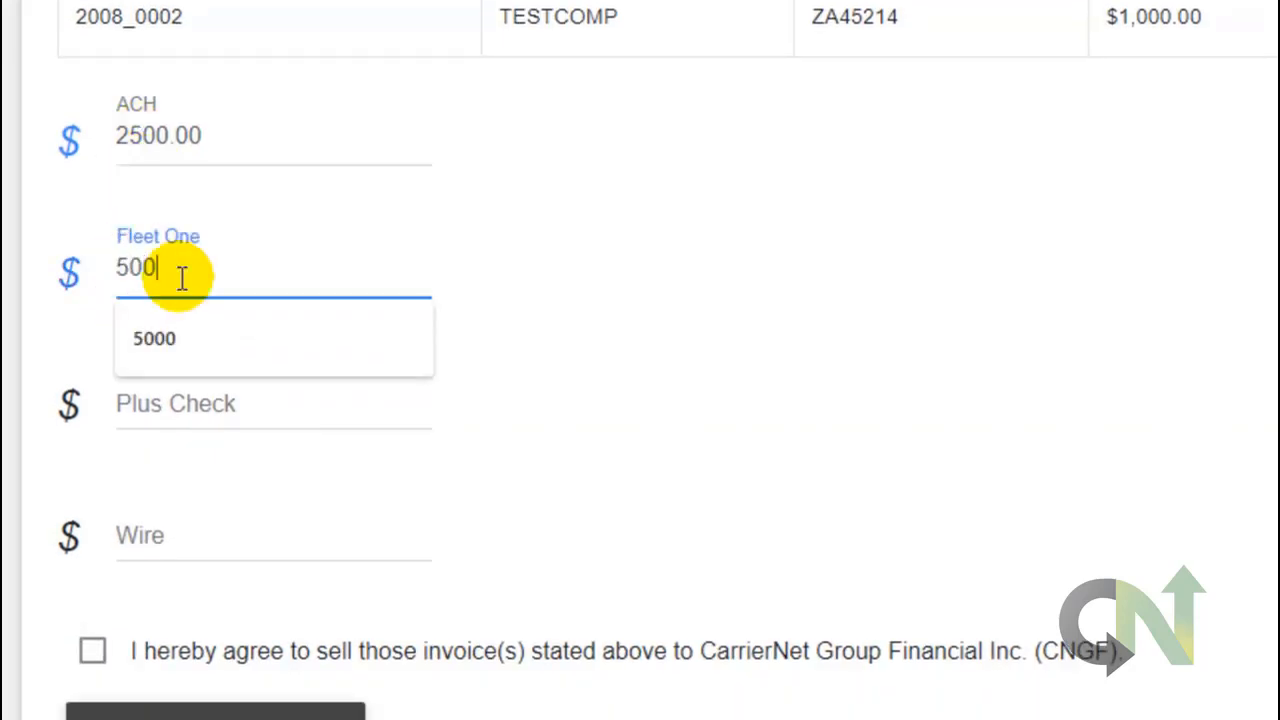
pyautogui.write('.00')
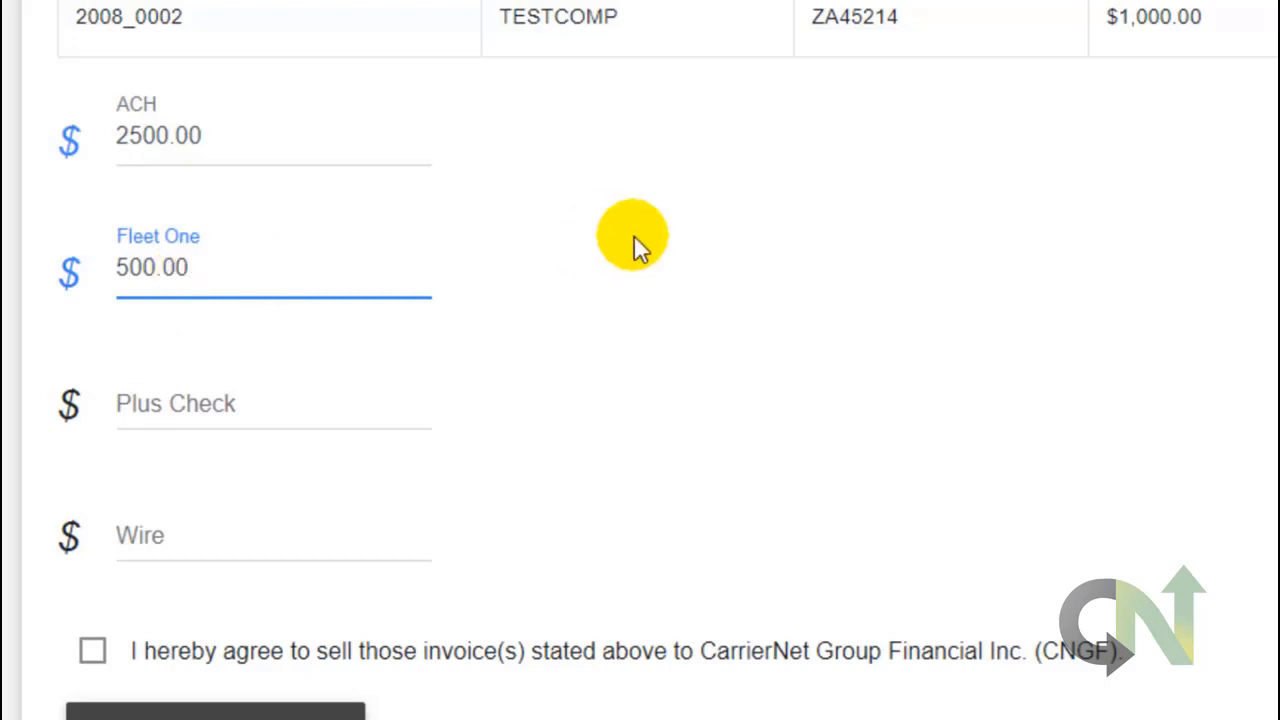
pyautogui.click(210, 138)
pyautogui.doubleClick(212, 135)
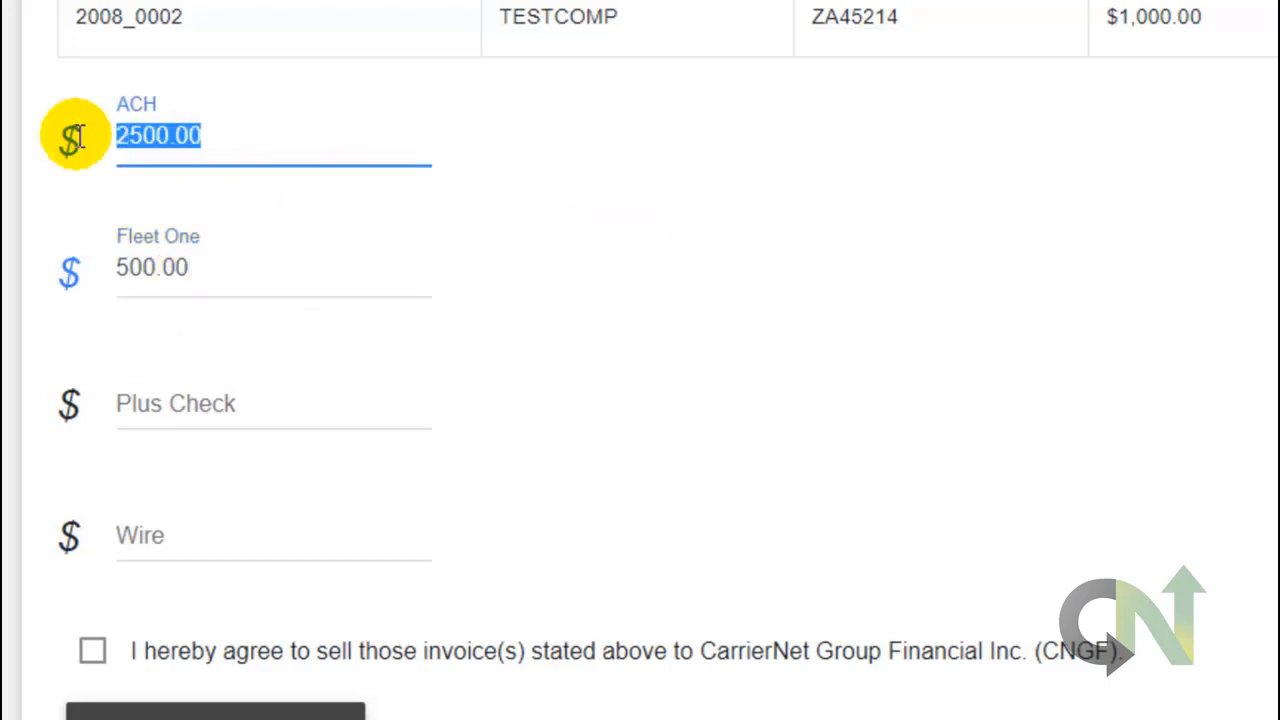
pyautogui.write('2000.00')
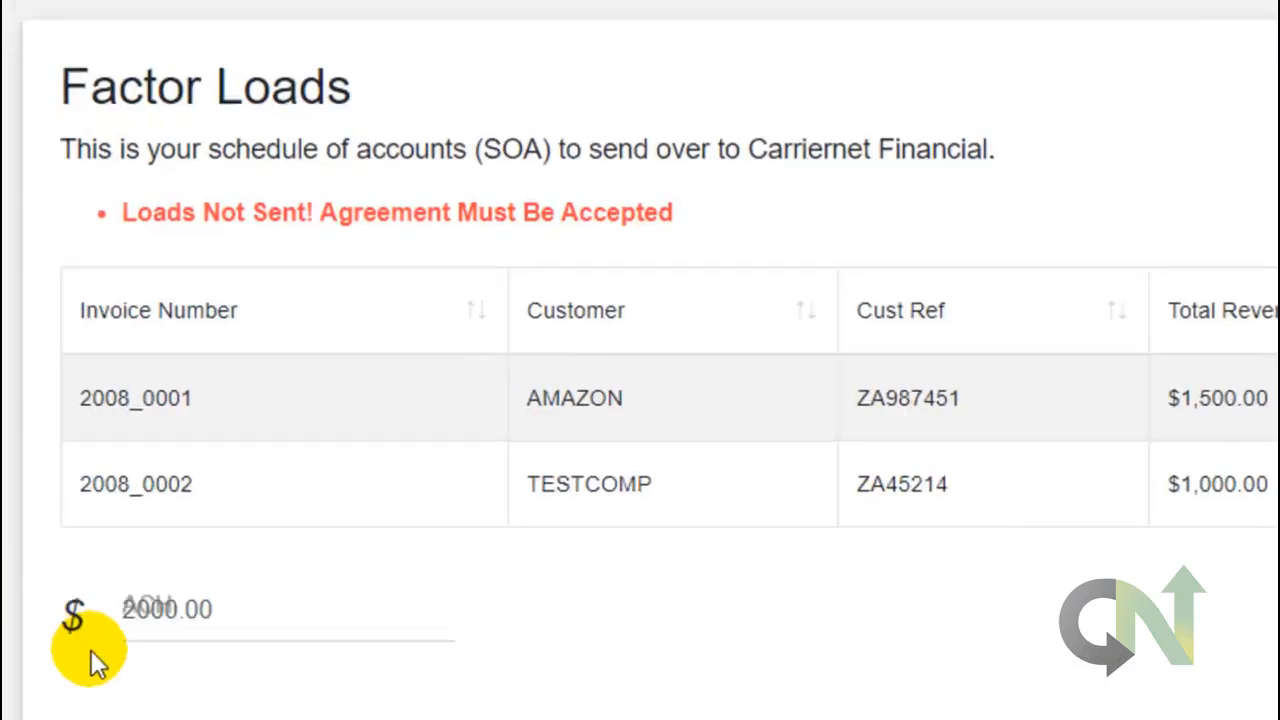
# Accept the invoice sale agreement and send both invoices to the factorer.
pyautogui.click(85, 654)
pyautogui.scroll(-5, 86, 654)
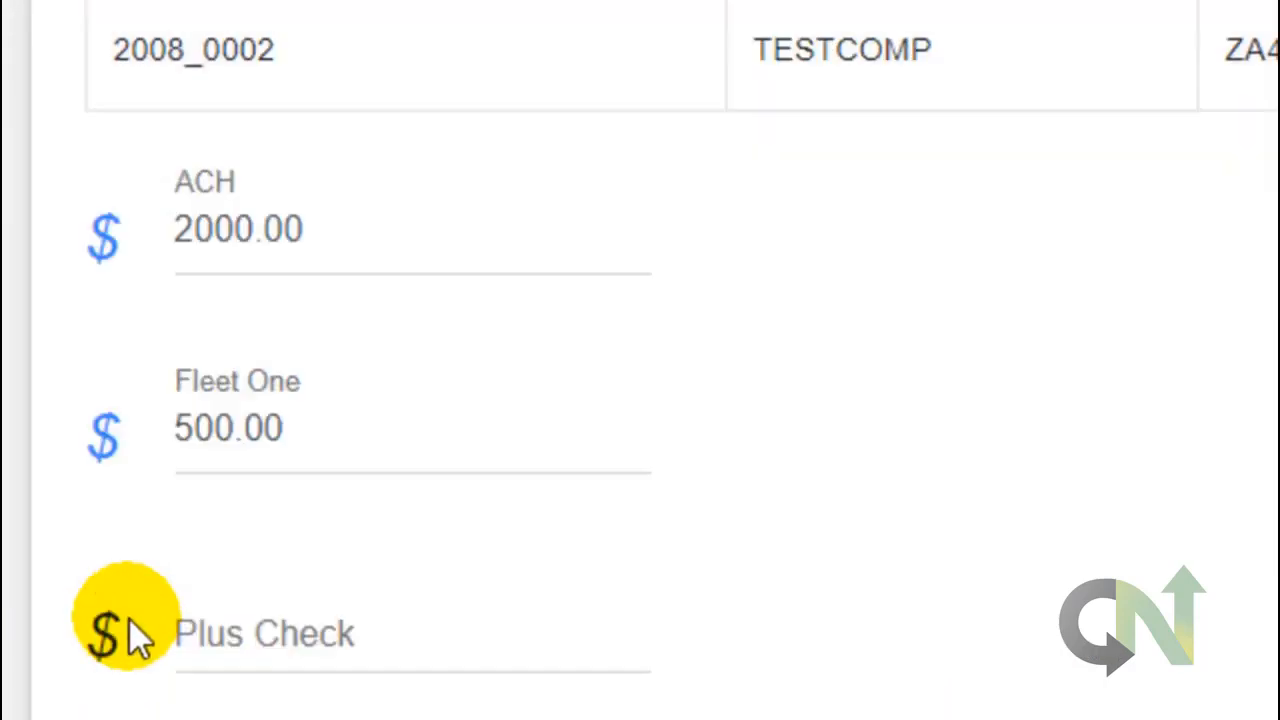
pyautogui.click(137, 450)
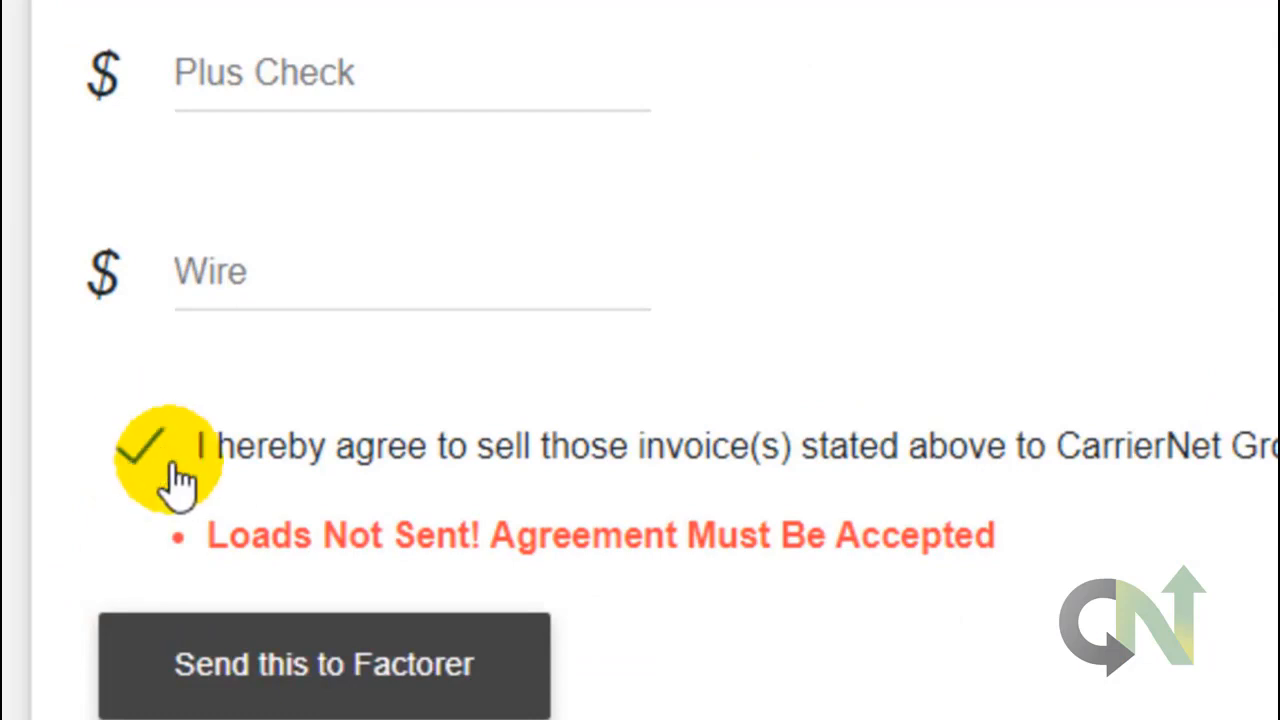
pyautogui.click(366, 664)
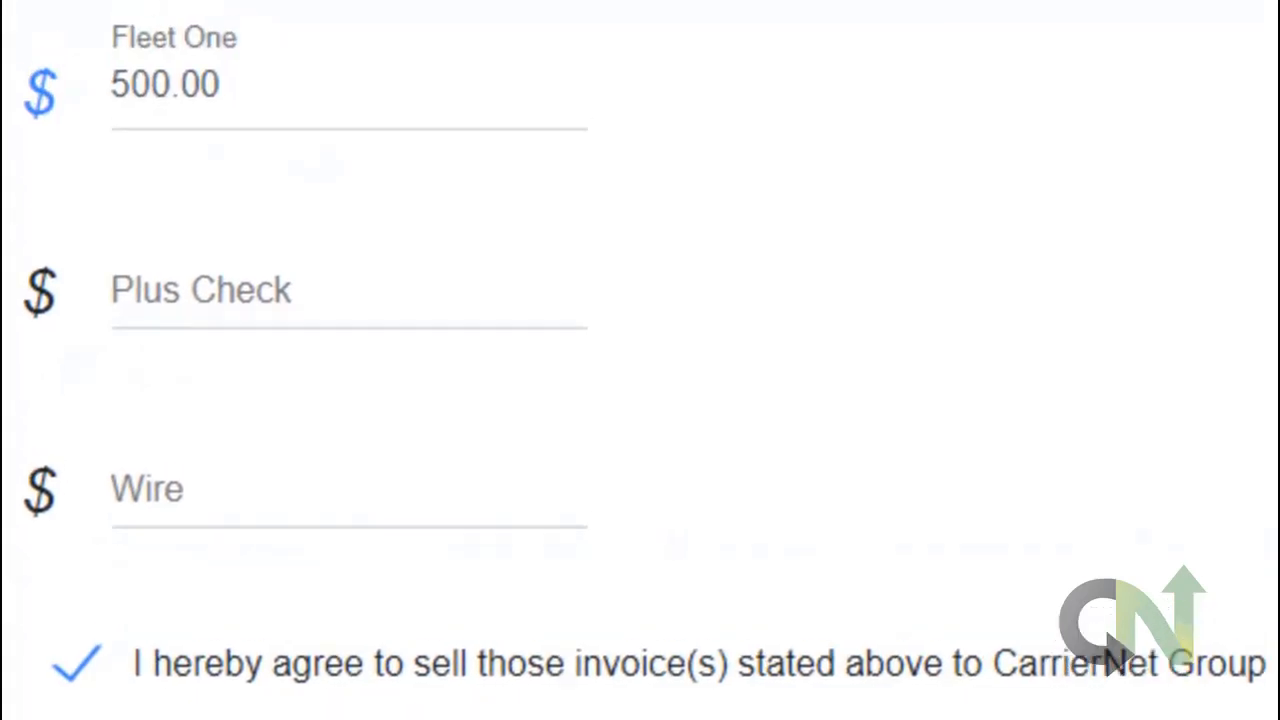
pyautogui.scroll(3, 849, 503)
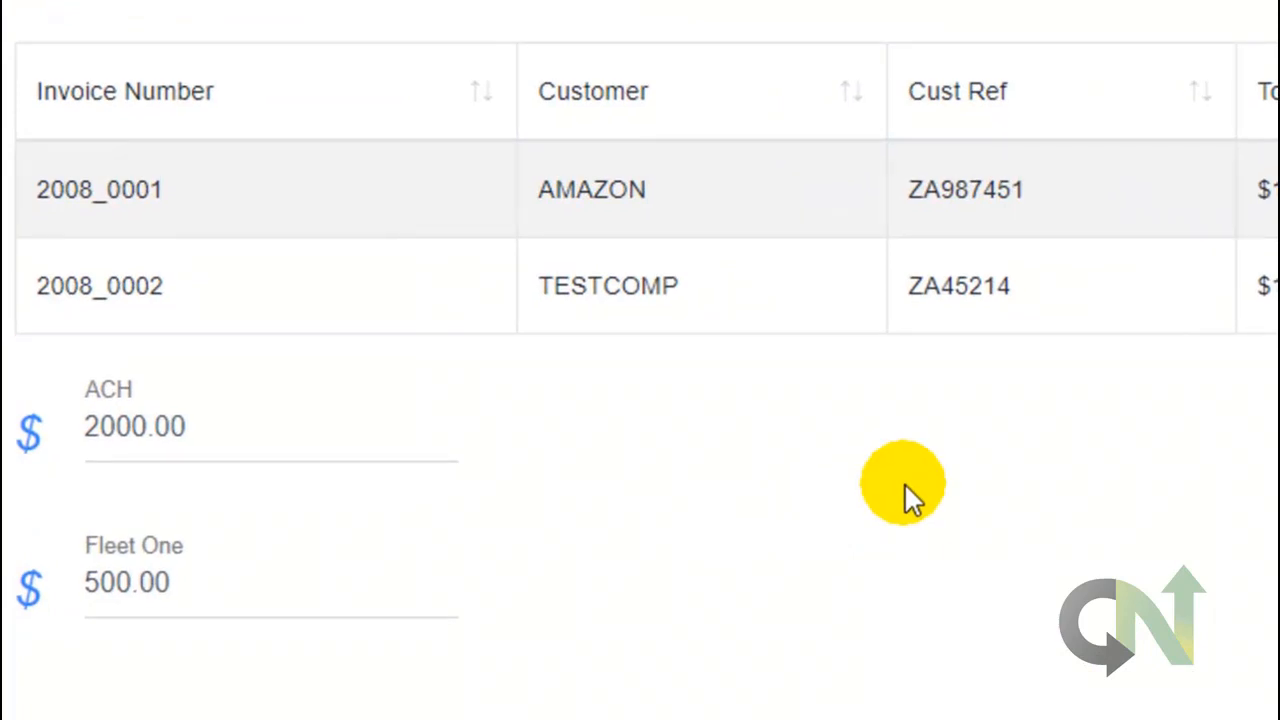
# Scroll to the invoice table to confirm 2008_0001 and 2008_0002 show Sent to Factorer.
pyautogui.scroll(5, 904, 485)
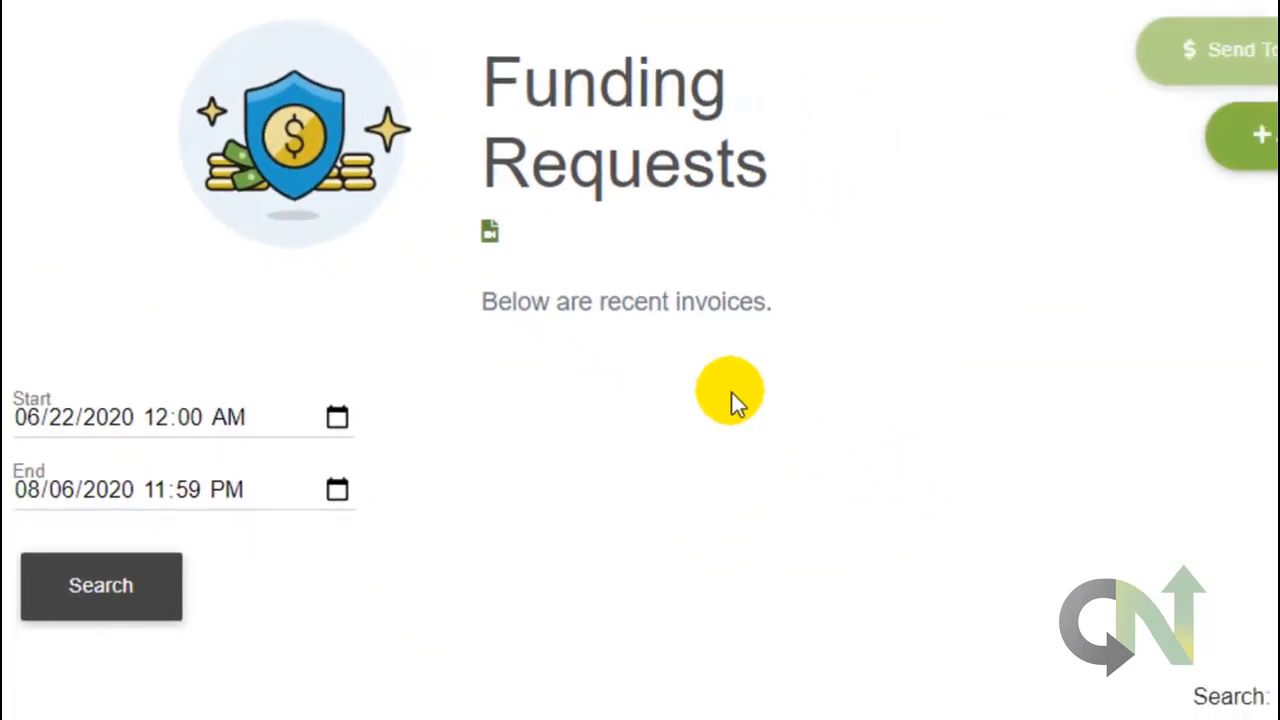
pyautogui.scroll(-5, 731, 392)
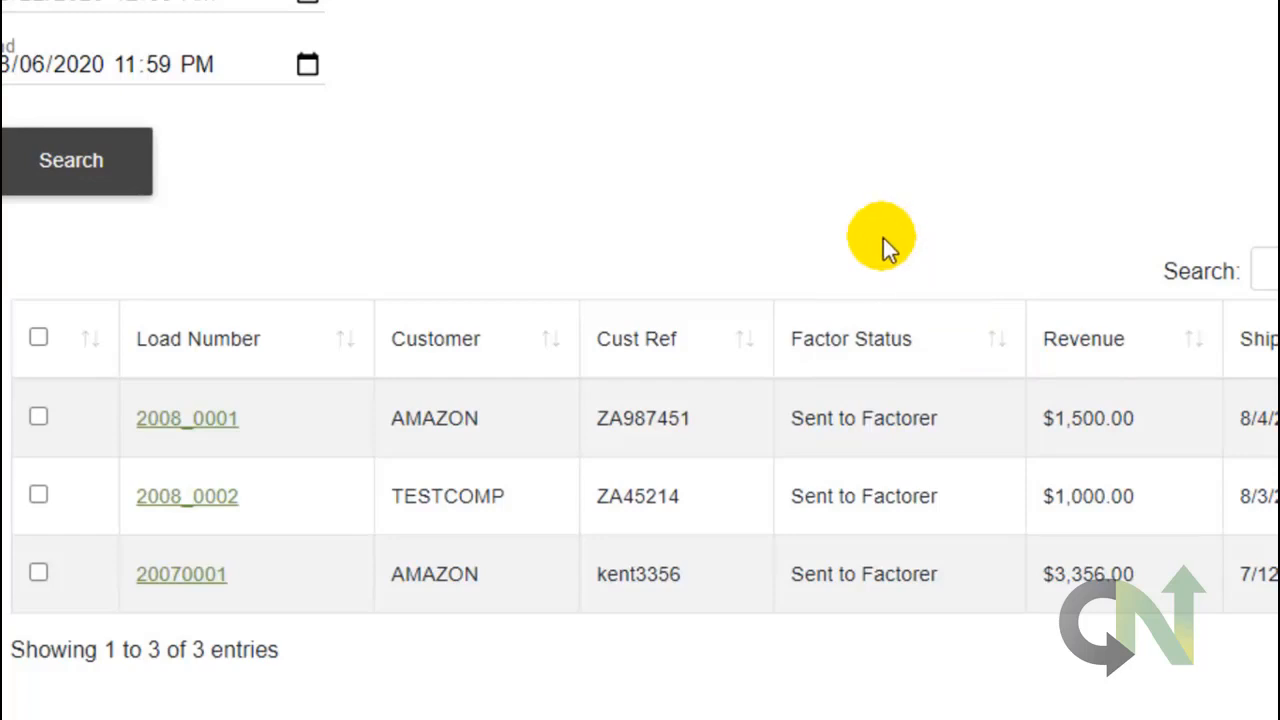
pyautogui.scroll(4, 883, 238)
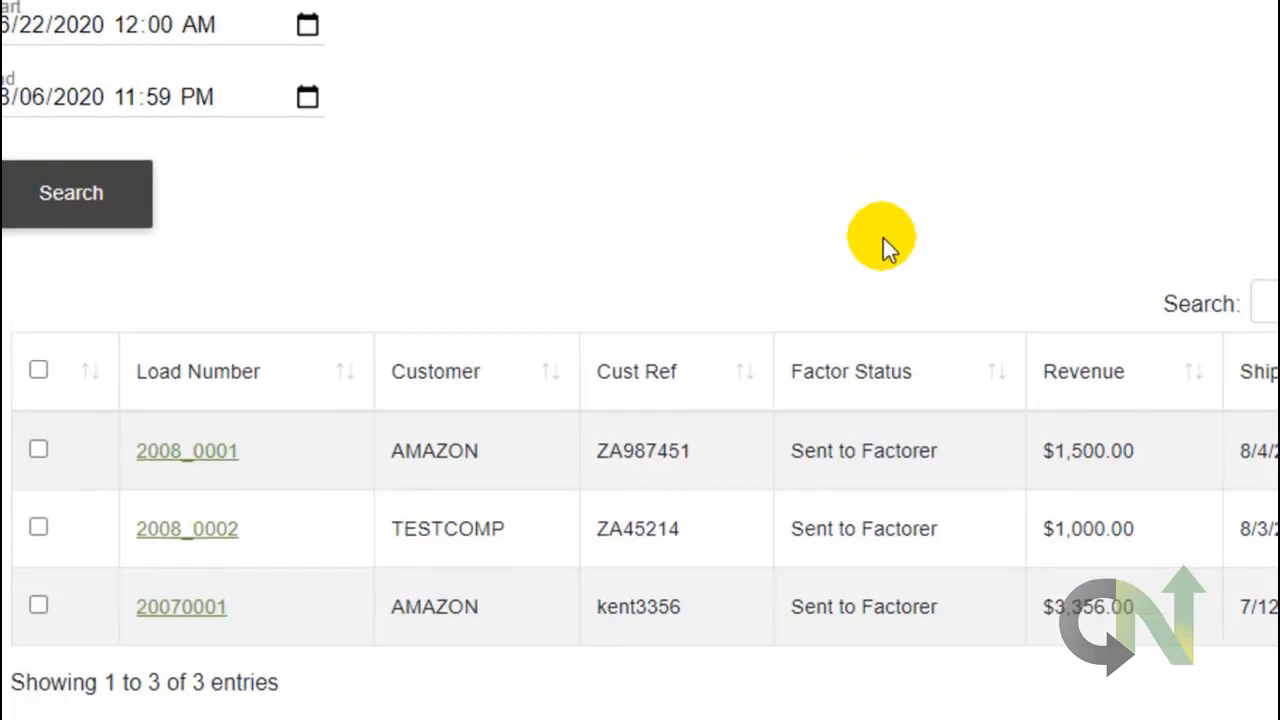
pyautogui.scroll(-3, 878, 342)
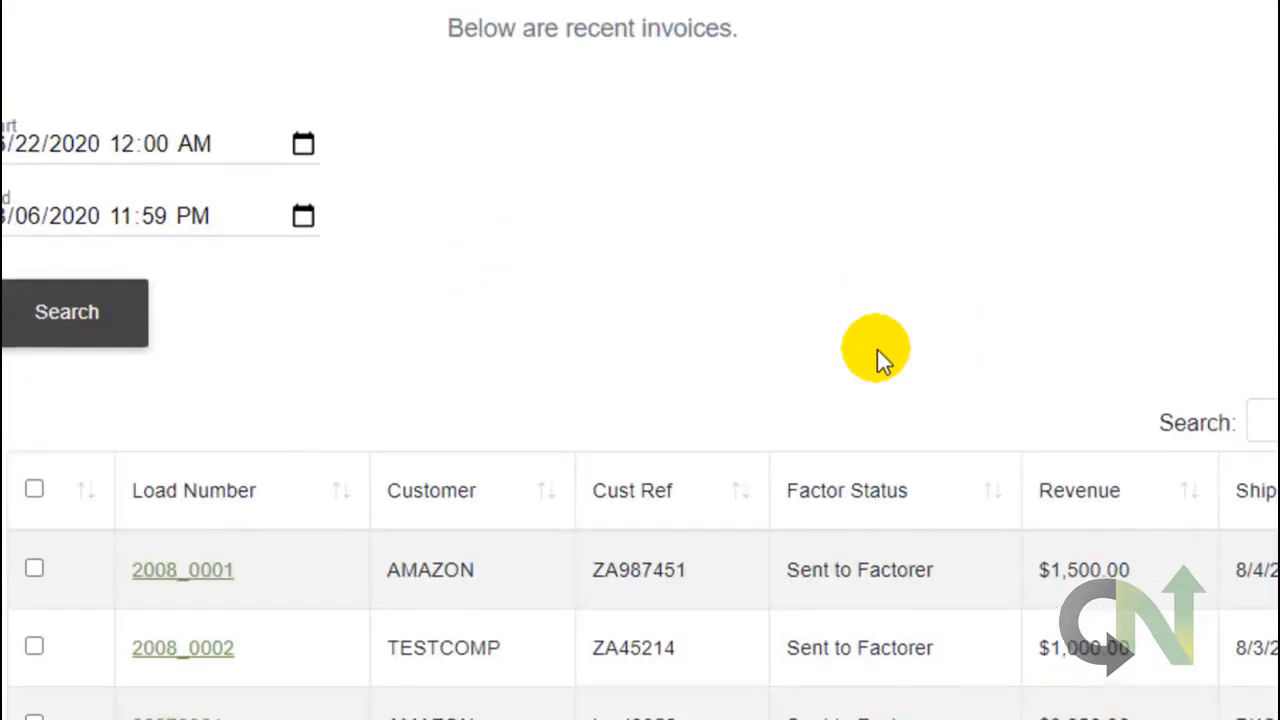